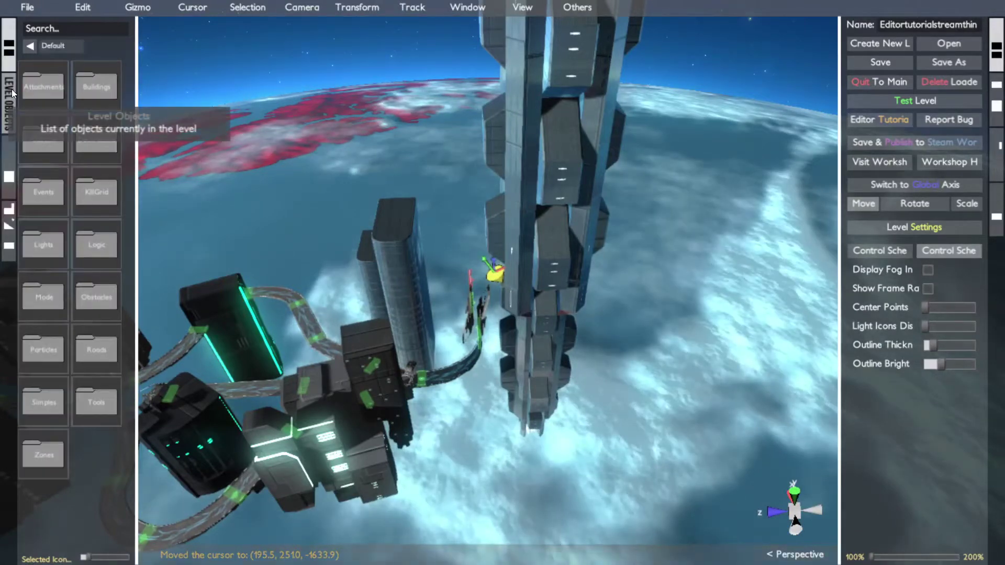
# Inspect the track's vertical end section and the surrounding towers from several angles.
pyautogui.middleClick(406, 252)
pyautogui.press('w')
pyautogui.moveTo(406, 252); pyautogui.dragTo(283, 298, button='right')
pyautogui.middleClick(283, 298)
pyautogui.press('f')
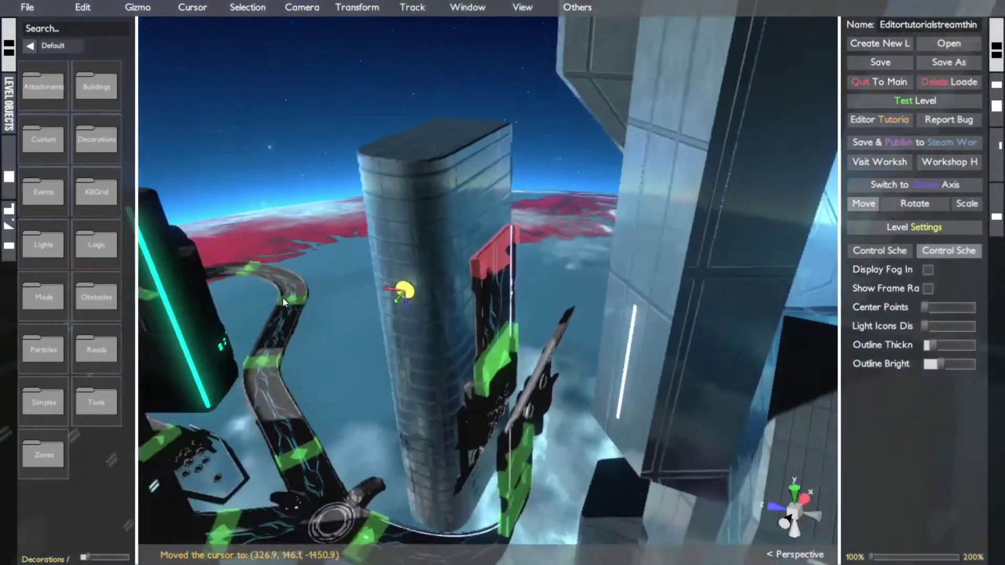
pyautogui.keyDown('alt'); pyautogui.moveTo(283, 299); pyautogui.dragTo(105, 312); pyautogui.keyUp('alt')
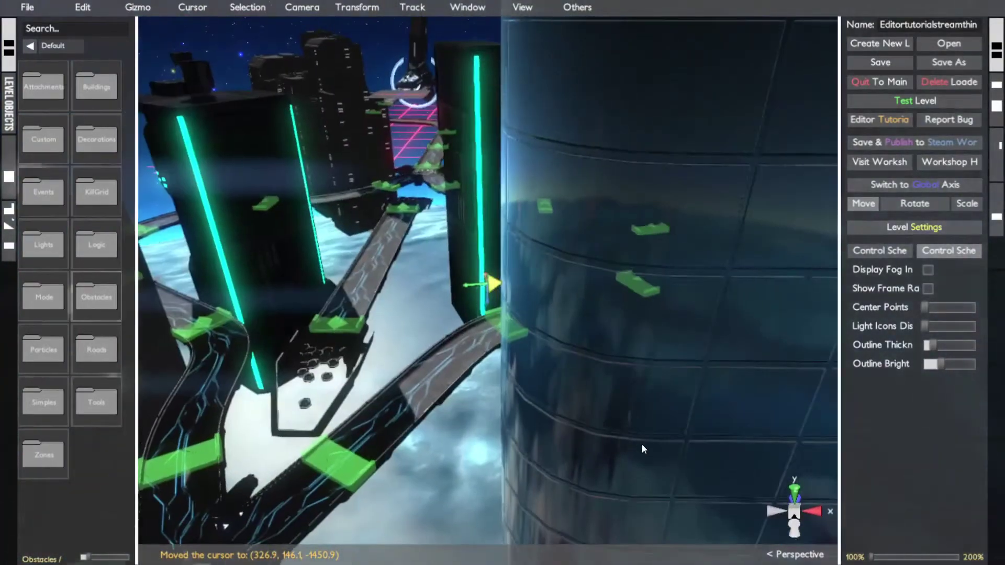
pyautogui.middleClick(641, 445)
pyautogui.press('f')
pyautogui.keyDown('alt'); pyautogui.moveTo(642, 444); pyautogui.dragTo(633, 387); pyautogui.keyUp('alt')
pyautogui.middleClick(537, 412)
pyautogui.press('f')
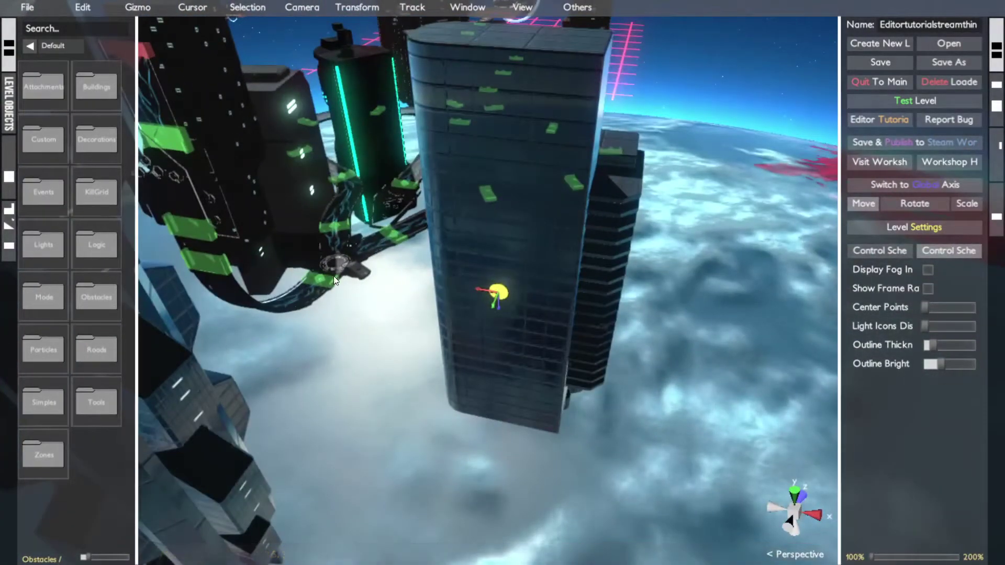
pyautogui.click(315, 275)
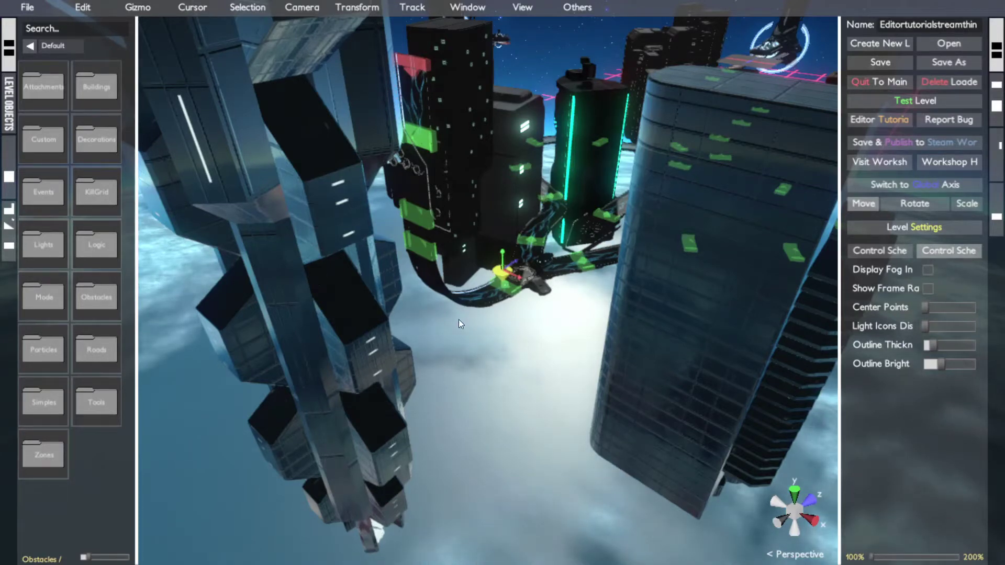
pyautogui.moveTo(458, 319); pyautogui.dragTo(435, 307, button='middle')
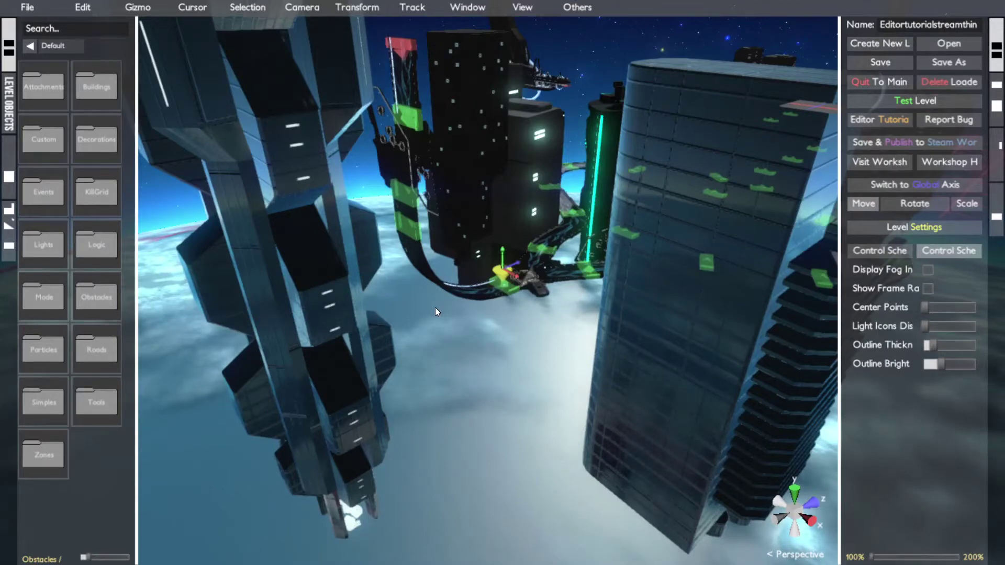
# Place the cursor on the vertical track near its end, search the objects for "cubemap" and add a CubeMapRenderer there.
pyautogui.middleClick(413, 114)
pyautogui.moveTo(413, 113); pyautogui.dragTo(537, 301, button='middle')
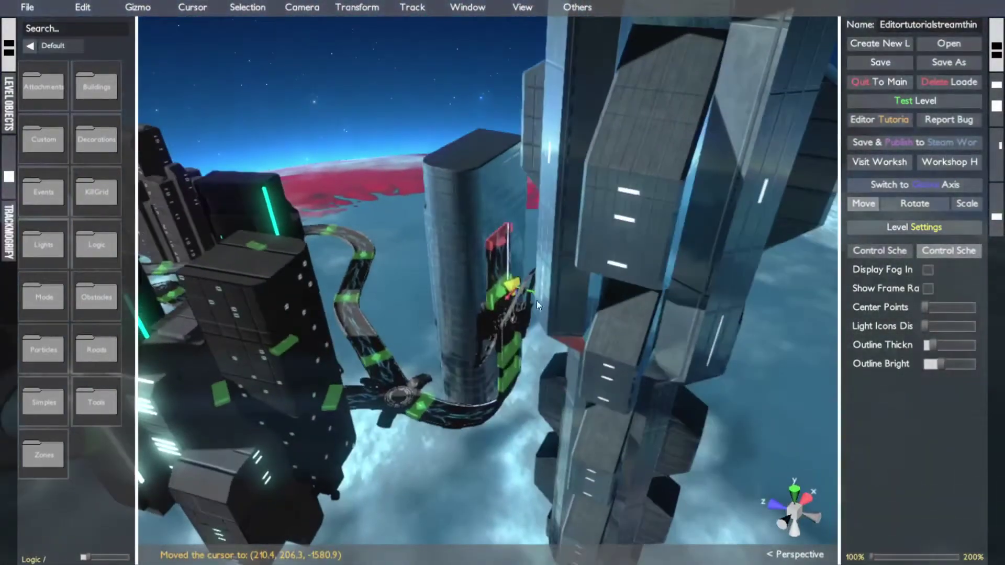
pyautogui.middleClick(499, 270)
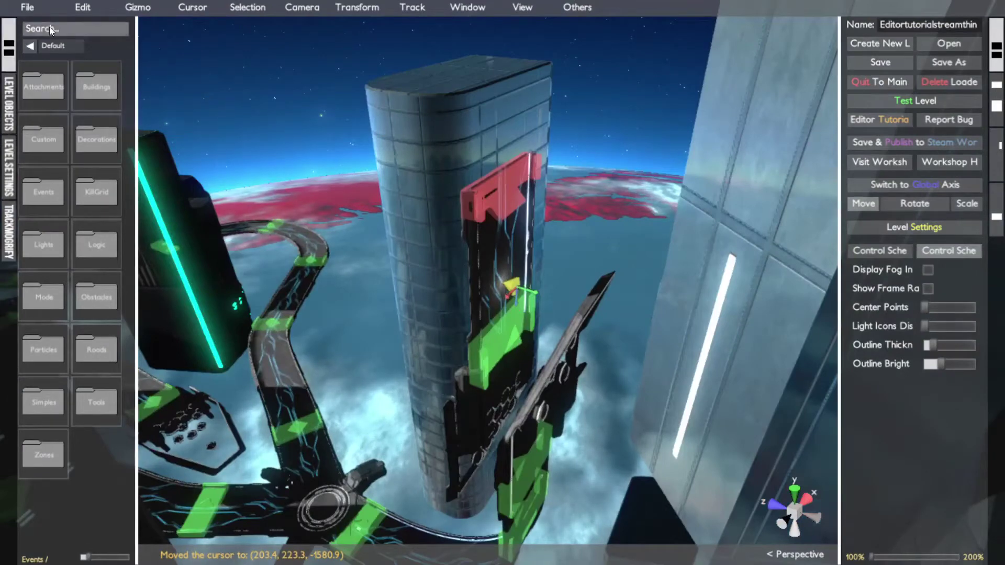
pyautogui.click(49, 27)
pyautogui.write('cubemap')
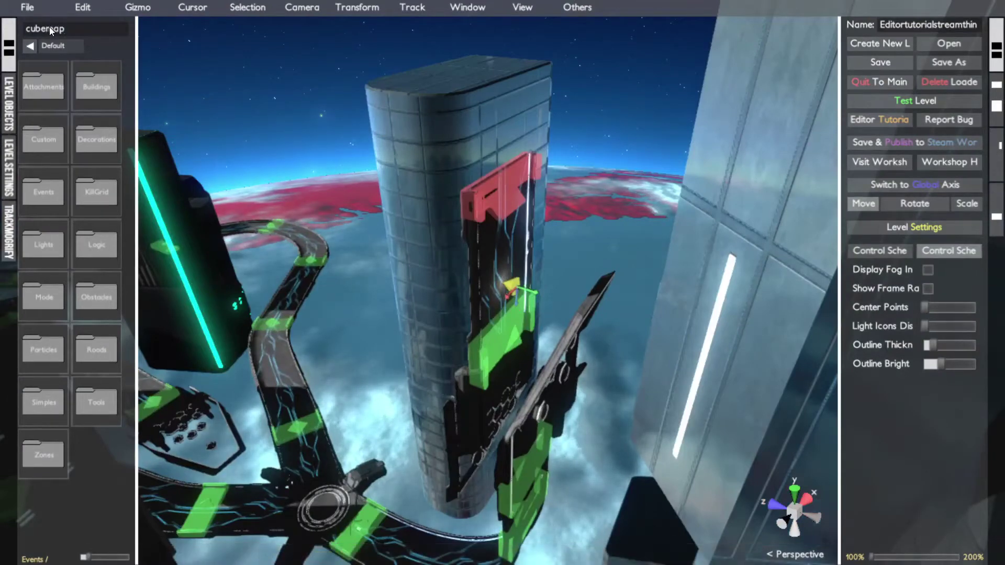
pyautogui.press('Return')
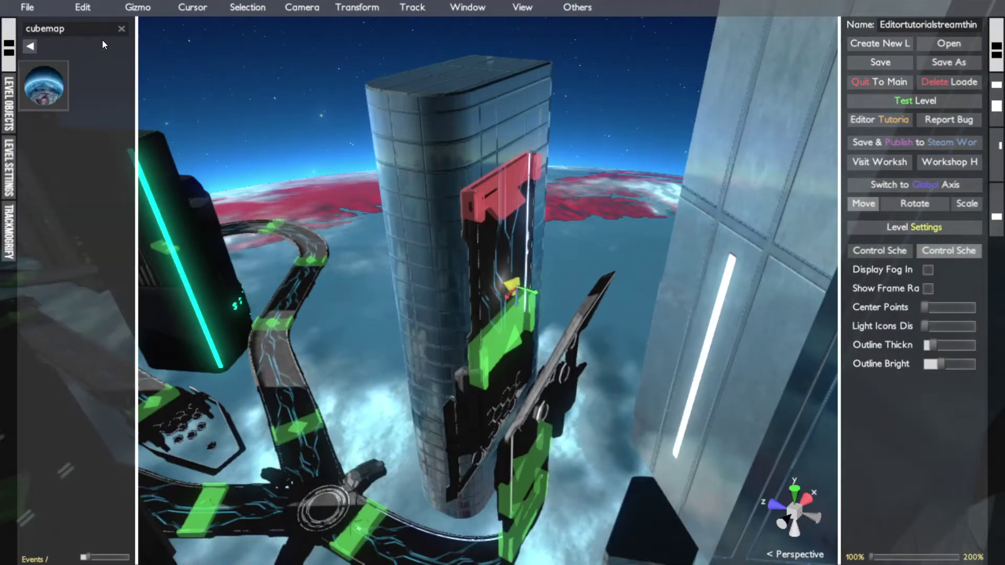
pyautogui.click(55, 93)
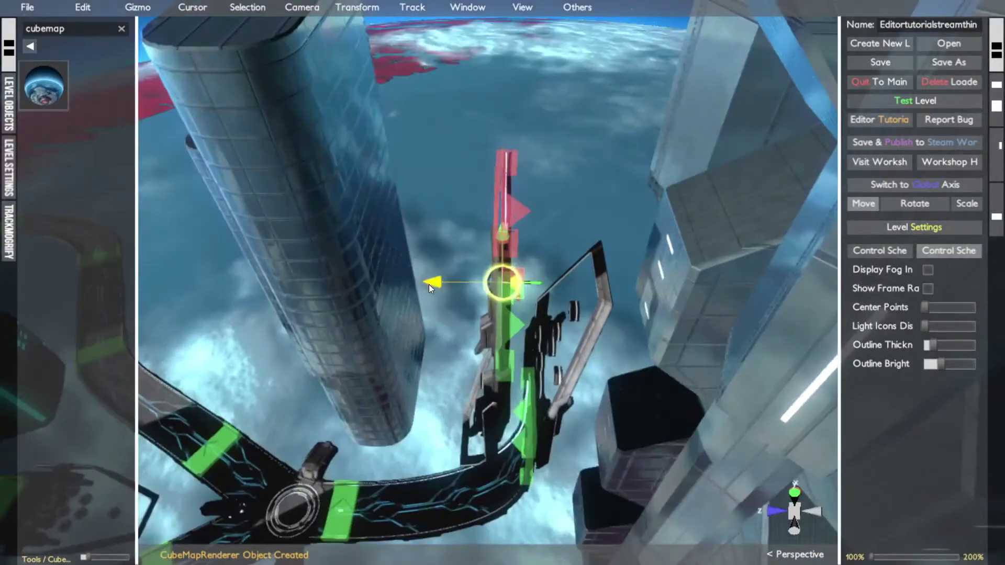
# Move the CubeMapRenderer away from the track end, shifting it about 21 along local Z and raising it about 70 along local Y.
pyautogui.moveTo(428, 285); pyautogui.dragTo(596, 8)
pyautogui.middleClick(685, 110)
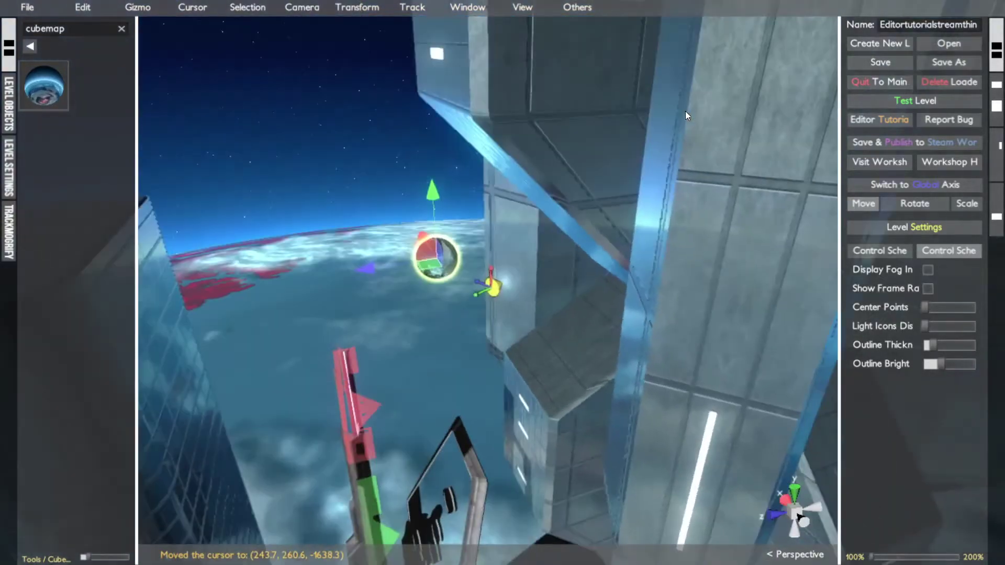
pyautogui.scroll(-5, 444, 227)
pyautogui.moveTo(473, 239); pyautogui.dragTo(479, 316, button='middle')
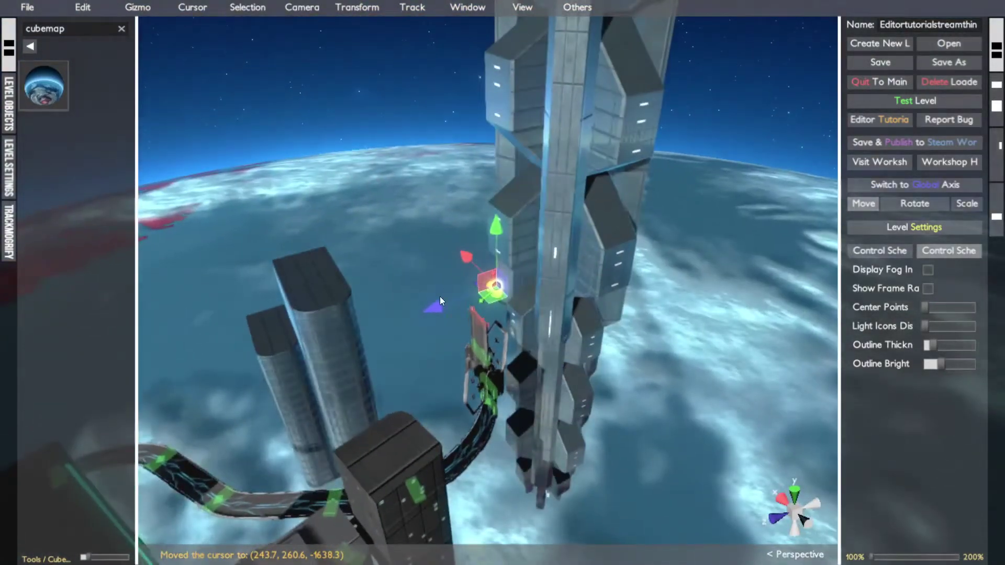
pyautogui.moveTo(434, 306); pyautogui.dragTo(414, 315)
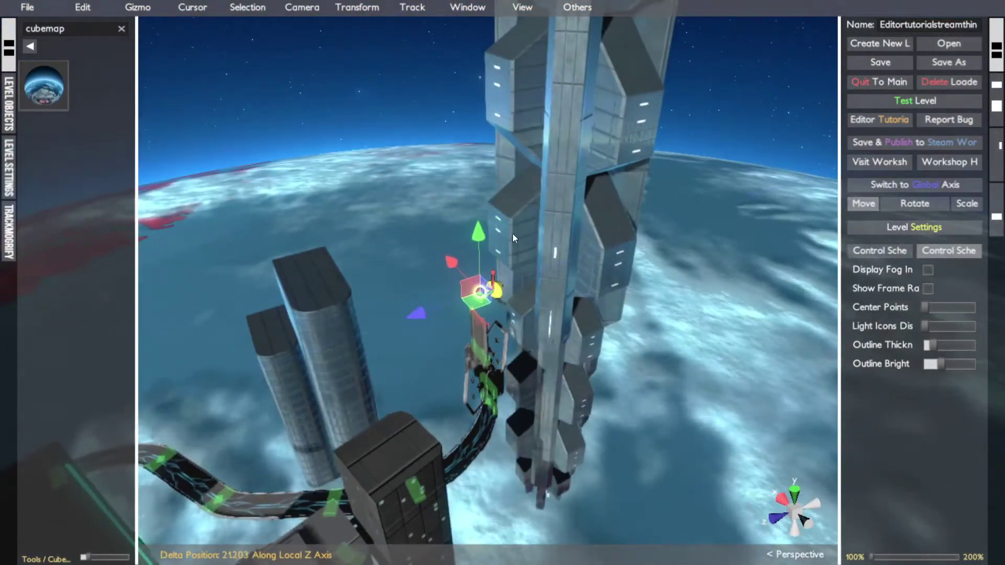
pyautogui.moveTo(485, 229); pyautogui.dragTo(482, 174)
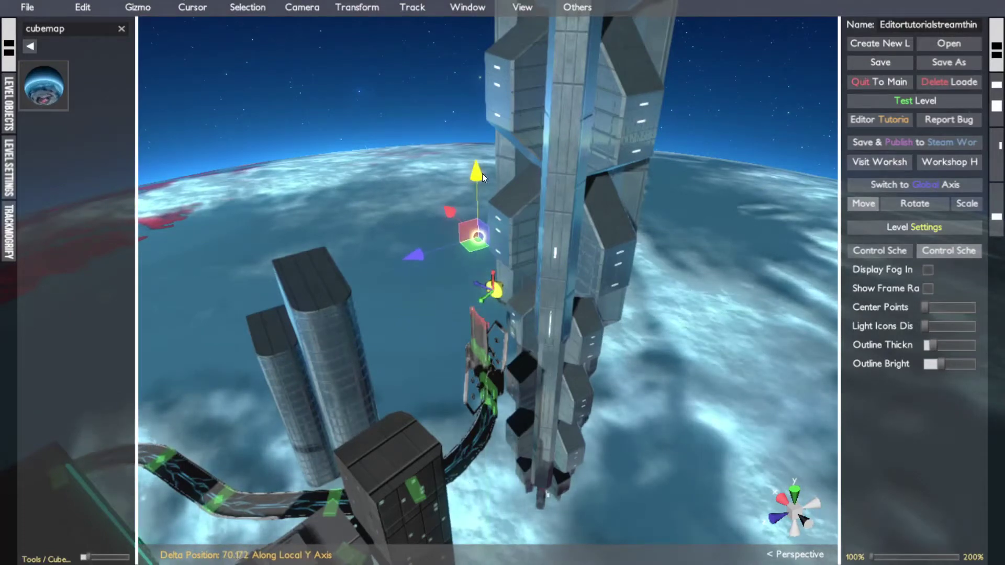
pyautogui.moveTo(482, 173); pyautogui.dragTo(420, 173, button='middle')
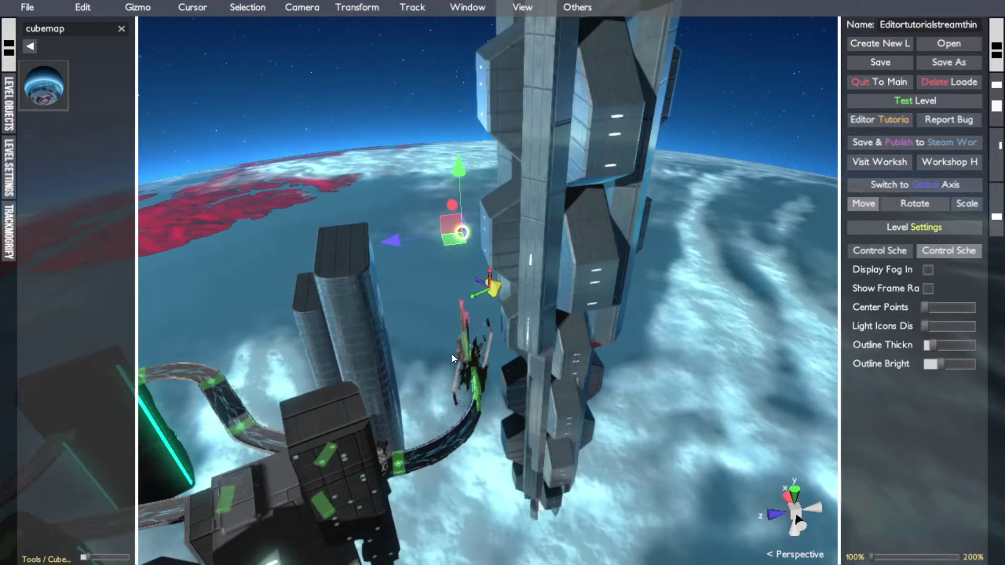
# Extend the vertical track by raising its red end node about 161 along local Z.
pyautogui.middleClick(464, 333)
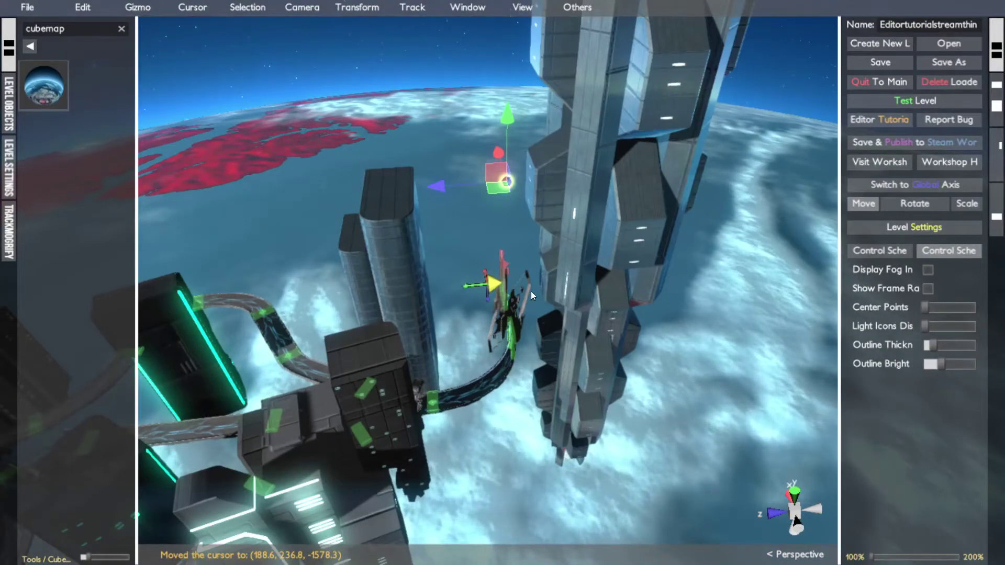
pyautogui.scroll(5, 548, 278)
pyautogui.moveTo(548, 279); pyautogui.dragTo(453, 239, button='right')
pyautogui.scroll(-5, 397, 273)
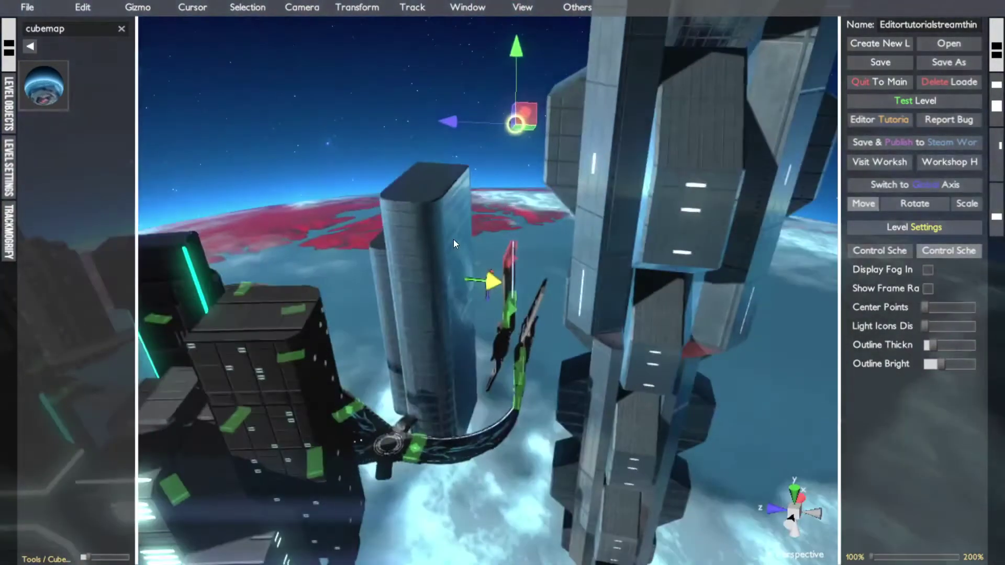
pyautogui.click(507, 252)
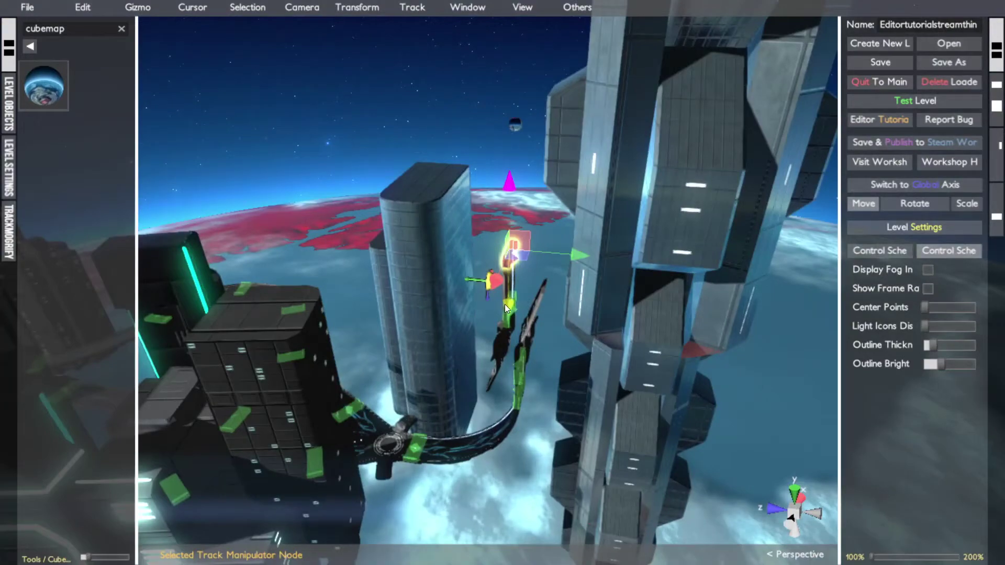
pyautogui.moveTo(506, 307); pyautogui.dragTo(503, 116)
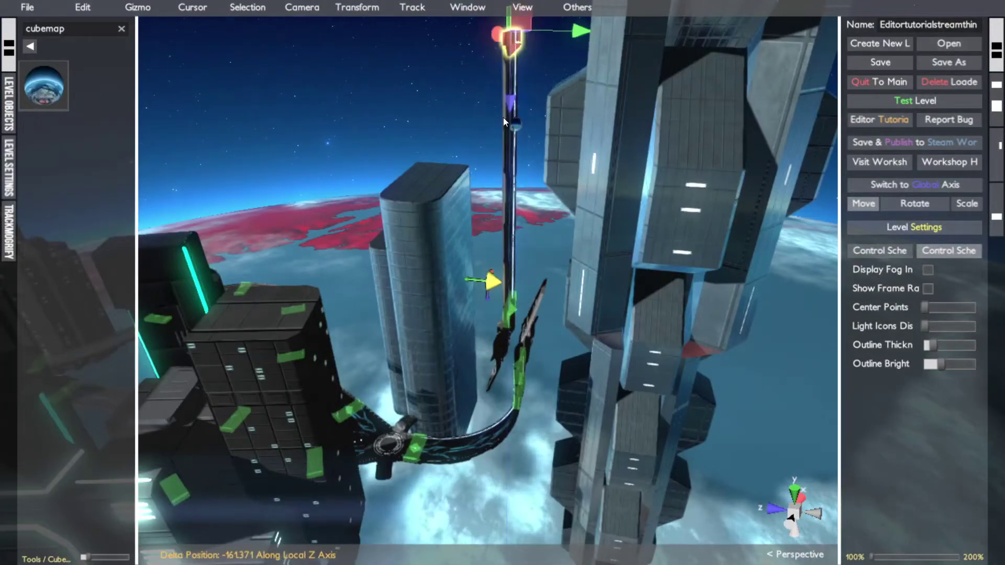
pyautogui.moveTo(503, 117); pyautogui.dragTo(522, 154, button='right')
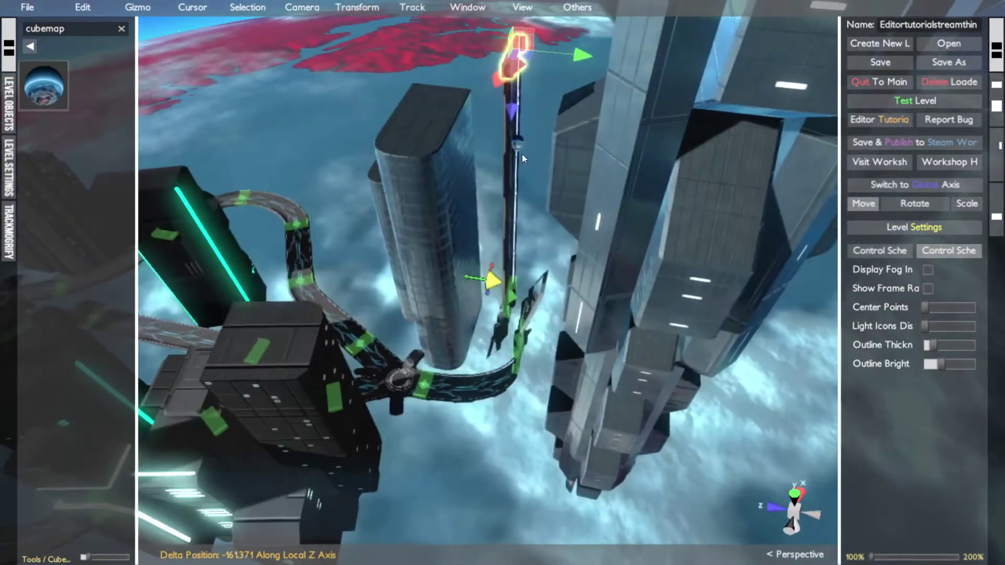
# Shift the CubeMapRenderer about 14 along local Z, clear of the track and toward the tall tower, and lower it slightly.
pyautogui.click(518, 146)
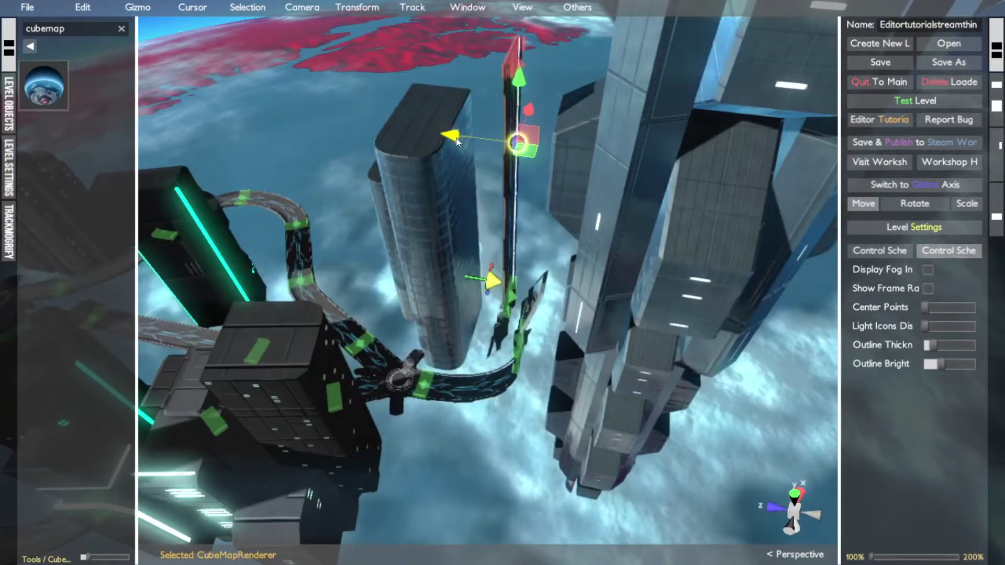
pyautogui.moveTo(456, 137); pyautogui.dragTo(476, 147)
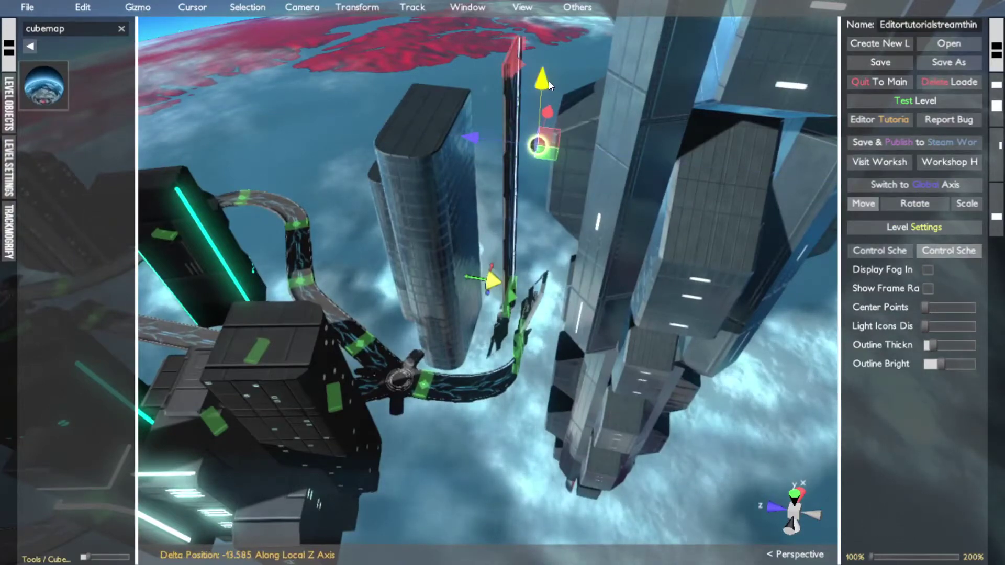
pyautogui.moveTo(549, 81); pyautogui.dragTo(549, 100)
# Bend the track's end node toward the rounded towers and extend the track straight up with another node.
pyautogui.middleClick(514, 213)
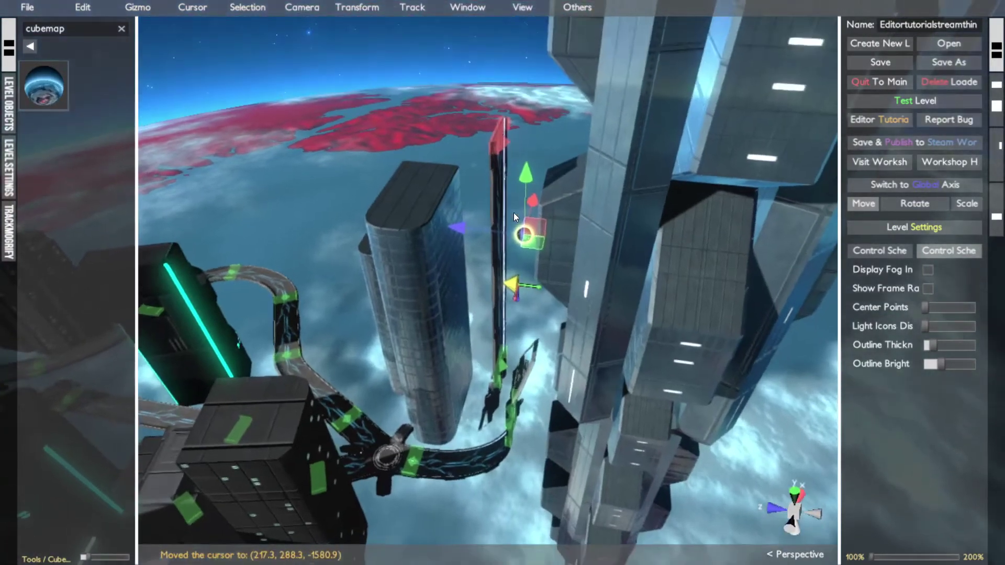
pyautogui.scroll(5, 513, 213)
pyautogui.moveTo(513, 212); pyautogui.dragTo(494, 167, button='middle')
pyautogui.scroll(-5, 480, 233)
pyautogui.click(497, 145)
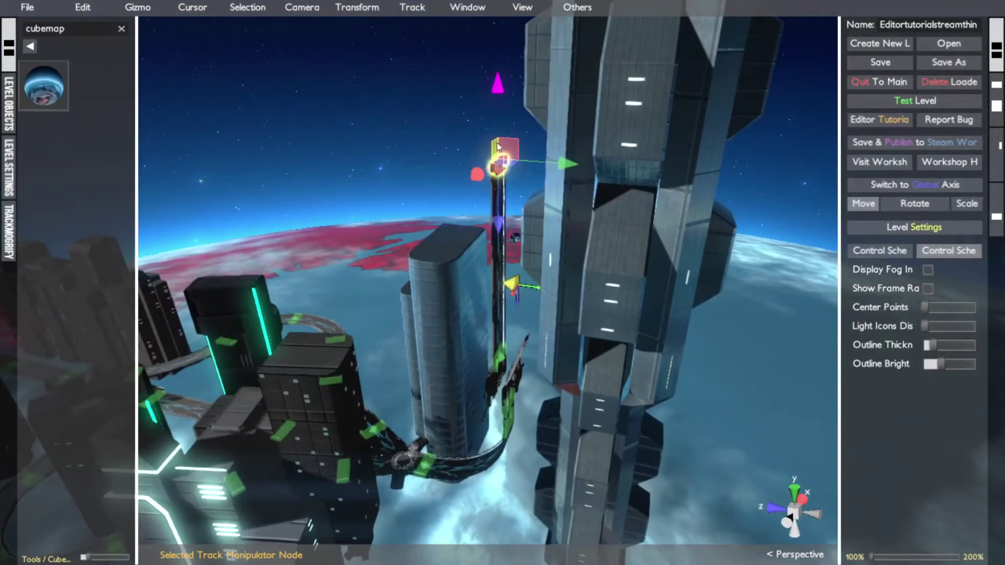
pyautogui.moveTo(567, 164); pyautogui.dragTo(530, 231)
pyautogui.click(467, 139)
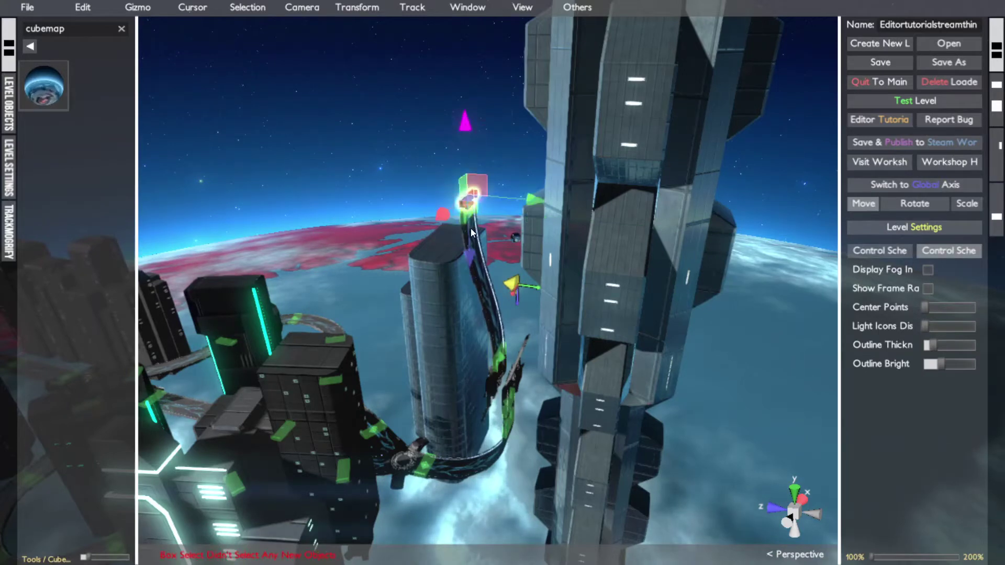
pyautogui.moveTo(472, 259); pyautogui.dragTo(474, 155)
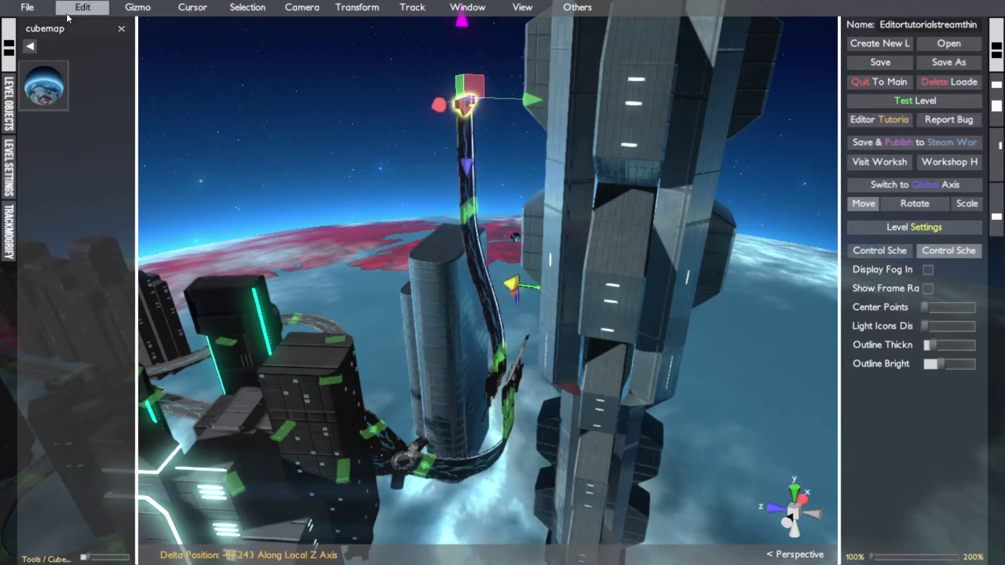
# Add a cube from the Simples objects and move it about -78 and -14 on the local ZX plane beside the vertical track.
pyautogui.click(30, 47)
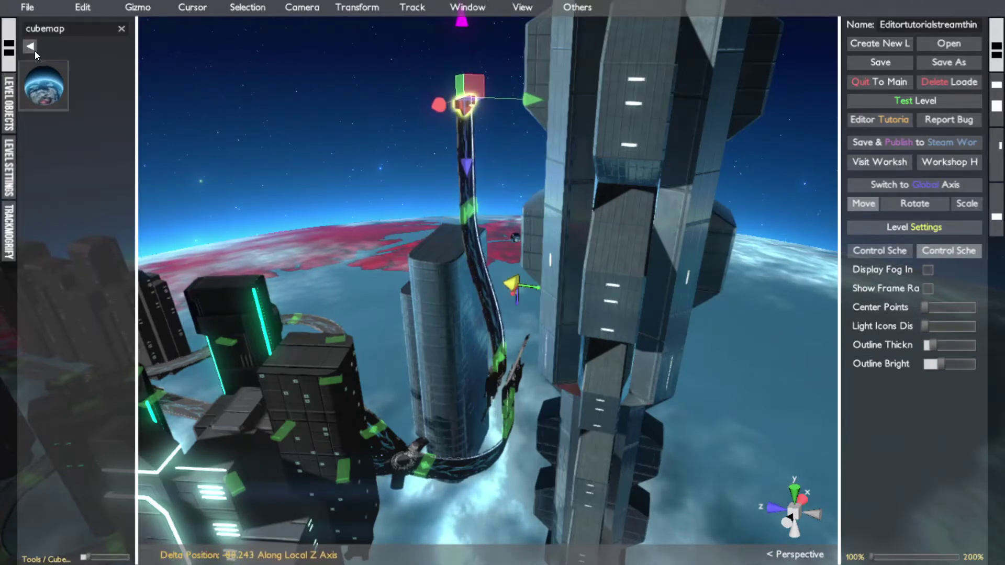
pyautogui.click(65, 31)
pyautogui.write('cubes')
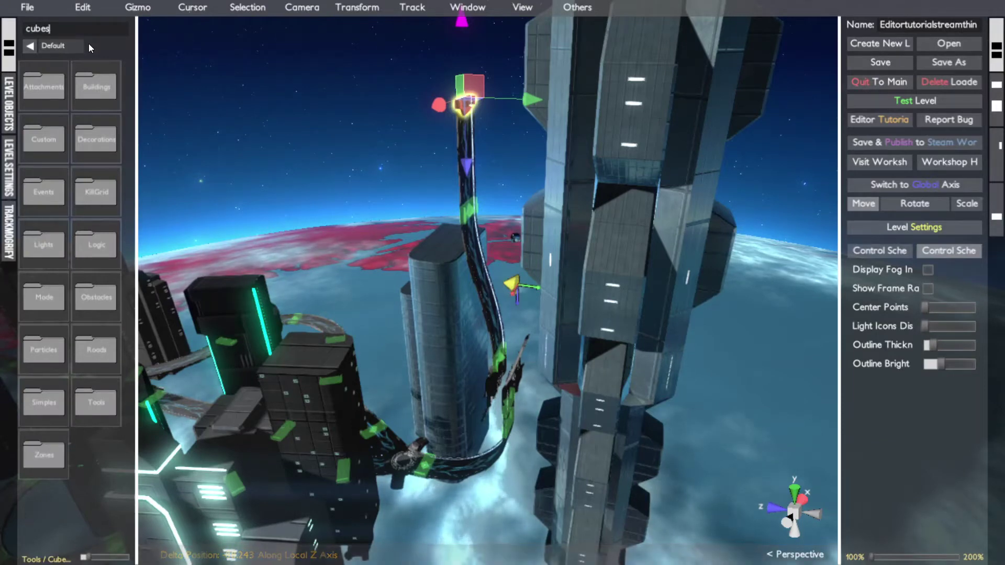
pyautogui.press('Return')
pyautogui.click(29, 47)
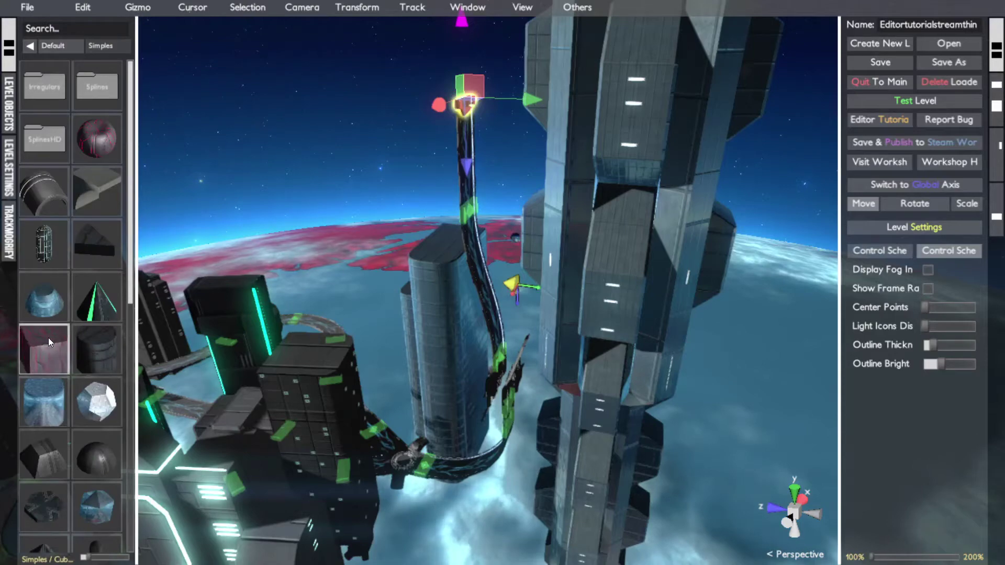
pyautogui.click(48, 338)
pyautogui.moveTo(522, 285); pyautogui.dragTo(530, 348)
# Show the cube's properties and randomize all of its Golden Simple material values.
pyautogui.click(996, 117)
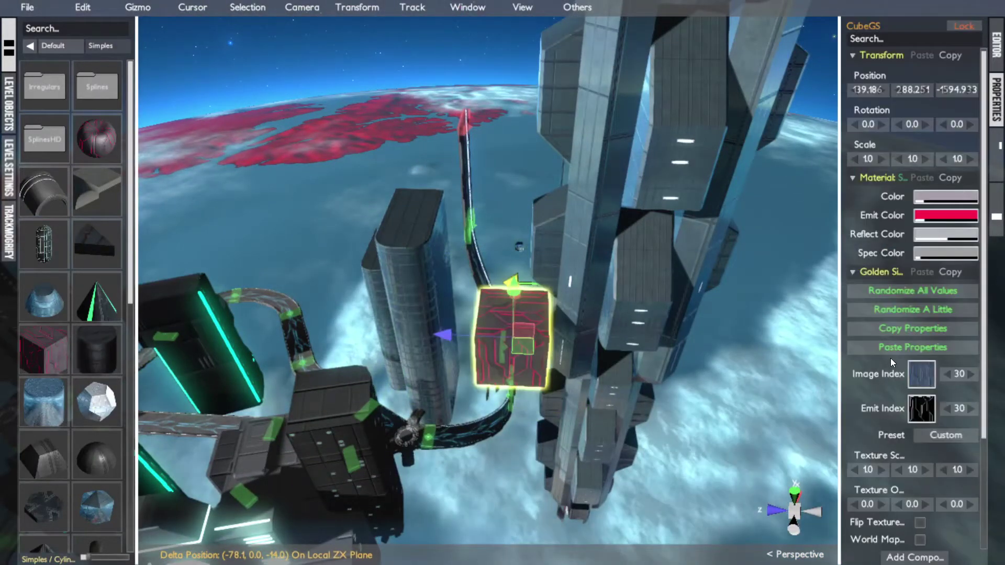
pyautogui.click(874, 291)
pyautogui.keyDown('alt'); pyautogui.moveTo(544, 366); pyautogui.dragTo(505, 308); pyautogui.keyUp('alt')
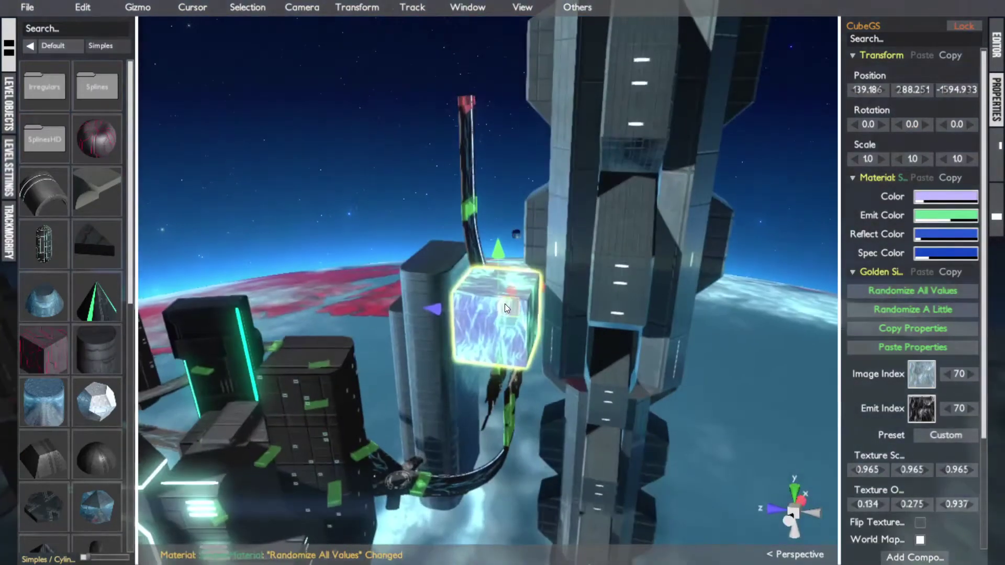
# Set the cube's Reflect Color to black and reduce its alpha.
pyautogui.click(920, 241)
pyautogui.moveTo(776, 332); pyautogui.dragTo(770, 426)
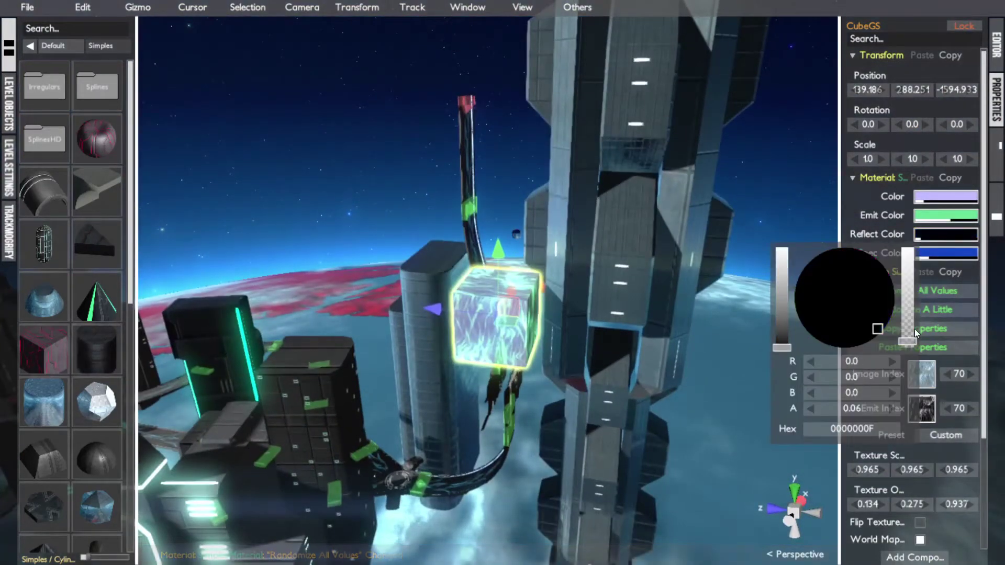
pyautogui.moveTo(912, 336); pyautogui.dragTo(901, 367)
pyautogui.click(889, 206)
# Enable Disable Reflect on the cube and turn off its World Mapping option.
pyautogui.scroll(-3, 889, 210)
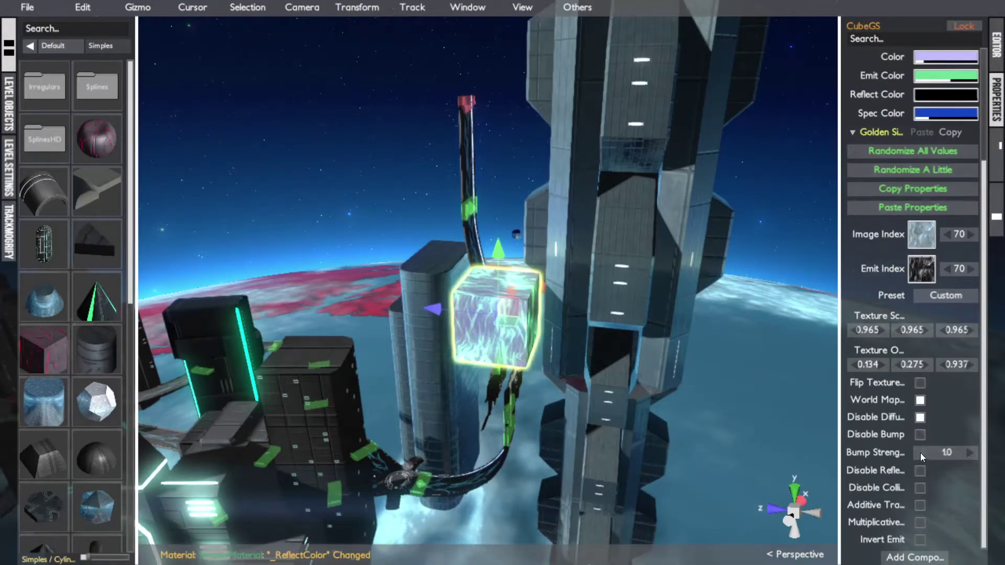
pyautogui.click(921, 471)
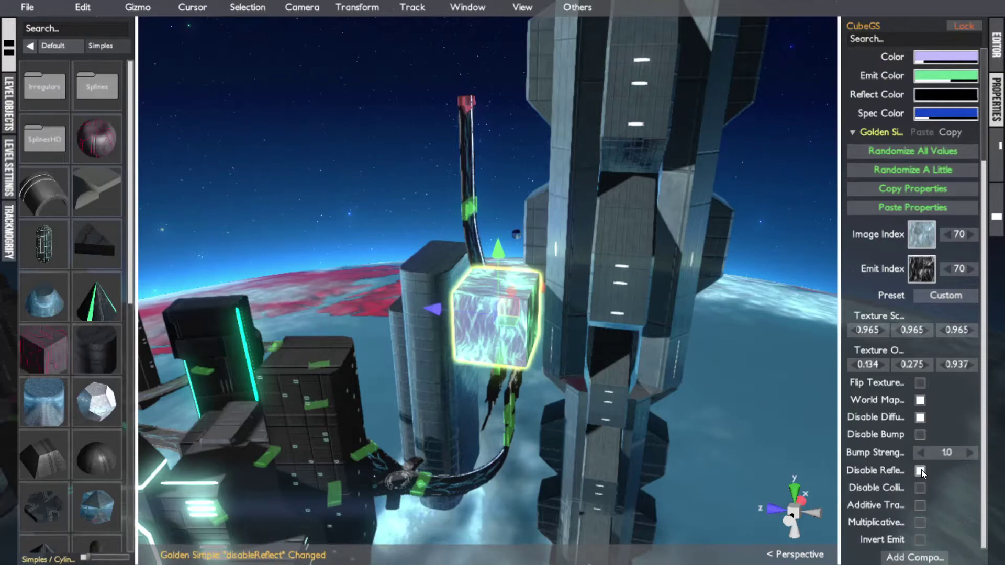
pyautogui.click(921, 400)
# Stretch the cube along its local Y axis into a tall block and raise it beside the vertical track.
pyautogui.moveTo(766, 345); pyautogui.dragTo(496, 285, button='middle')
pyautogui.press('r')
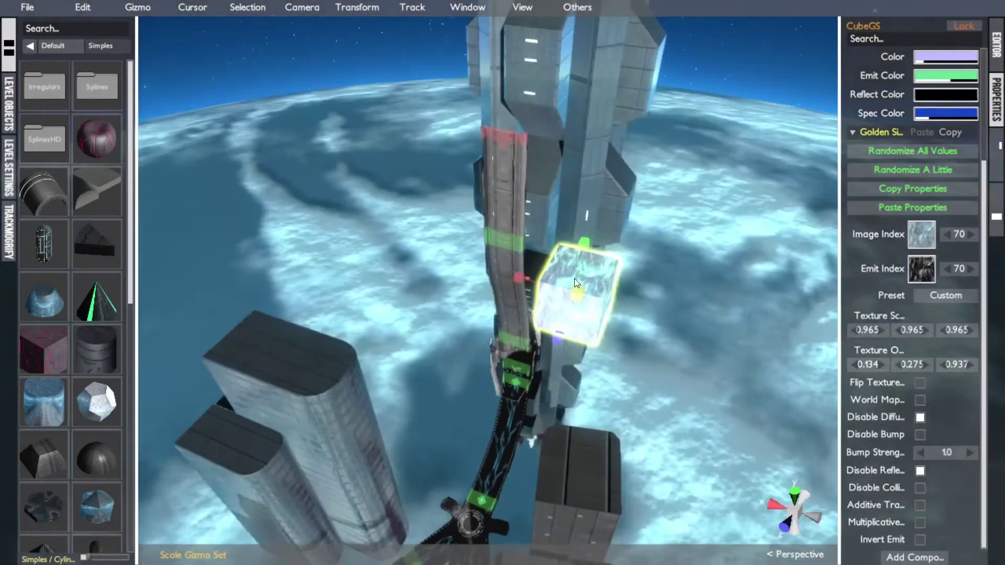
pyautogui.moveTo(582, 250); pyautogui.dragTo(604, 118)
pyautogui.press('w')
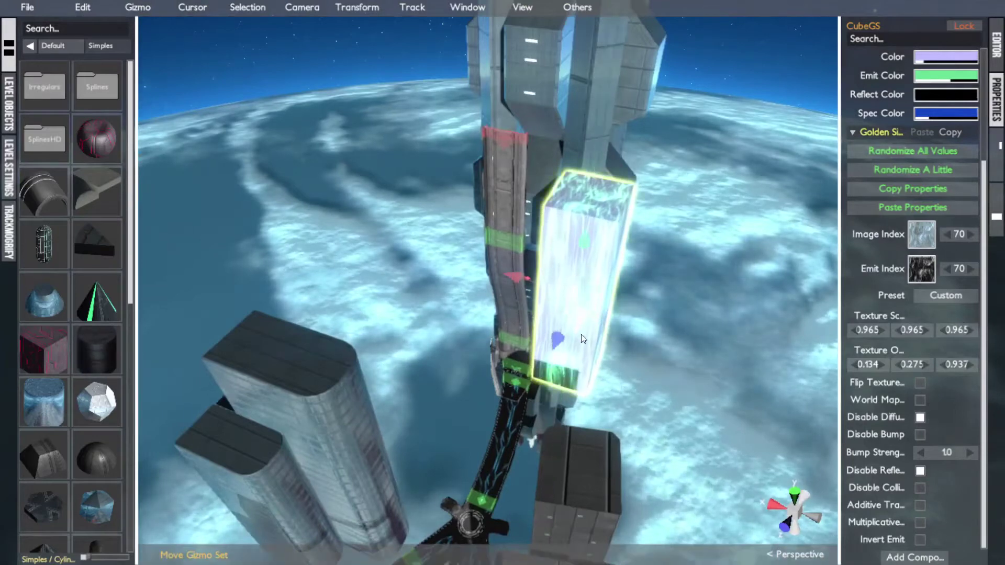
pyautogui.moveTo(579, 232); pyautogui.dragTo(592, 151)
pyautogui.press('r')
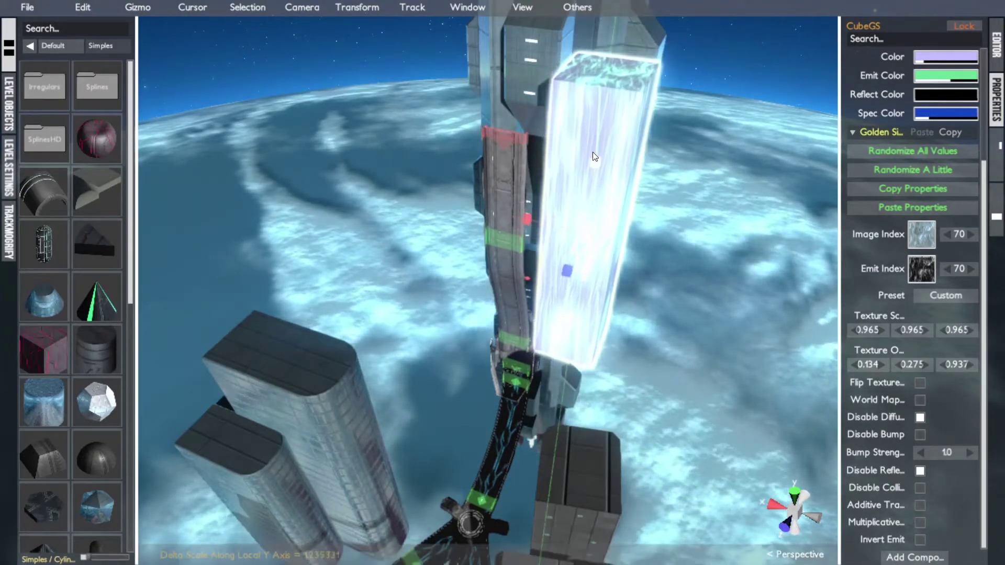
# Duplicate the tall cube to the opposite side of the vertical track and randomize all of the copy's material values.
pyautogui.press('w')
pyautogui.moveTo(593, 153); pyautogui.dragTo(593, 192, button='middle')
pyautogui.hotkey('ctrl', 'd')
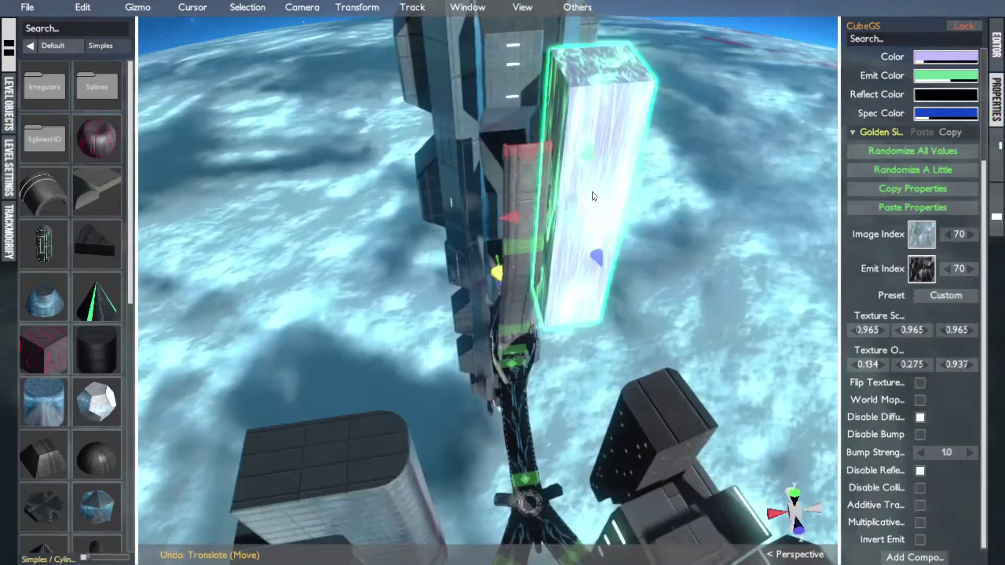
pyautogui.moveTo(494, 221); pyautogui.dragTo(364, 261)
pyautogui.click(886, 152)
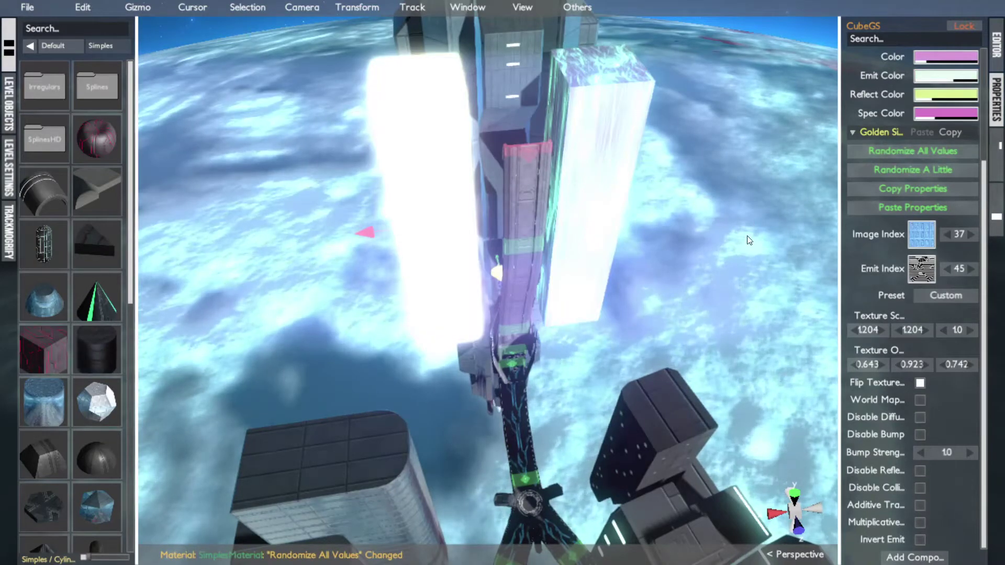
pyautogui.click(861, 153)
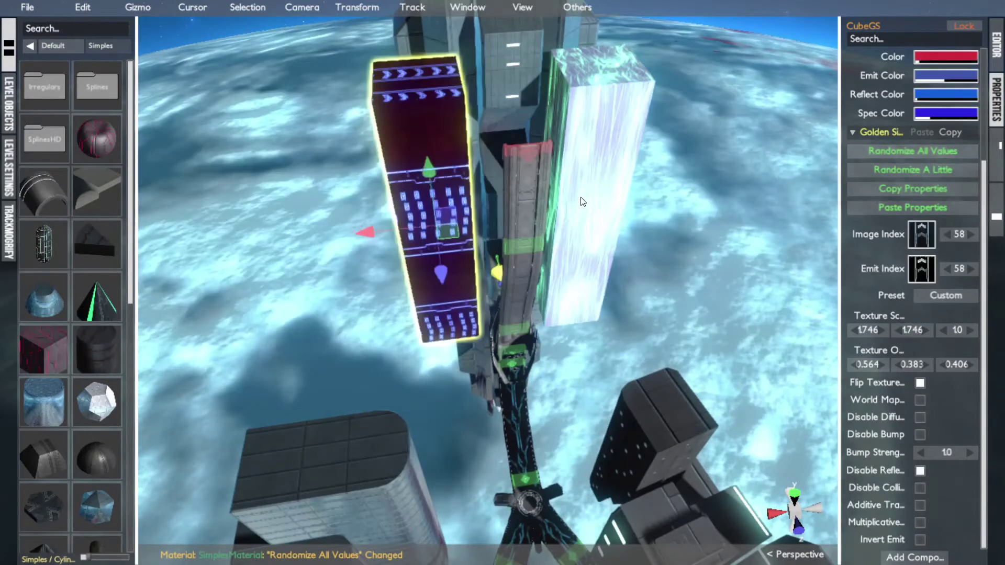
# Reposition the CubeMapRenderer between the two tall cubes and save the level.
pyautogui.keyDown('alt'); pyautogui.moveTo(581, 199); pyautogui.dragTo(384, 287); pyautogui.keyUp('alt')
pyautogui.rightClick(506, 229)
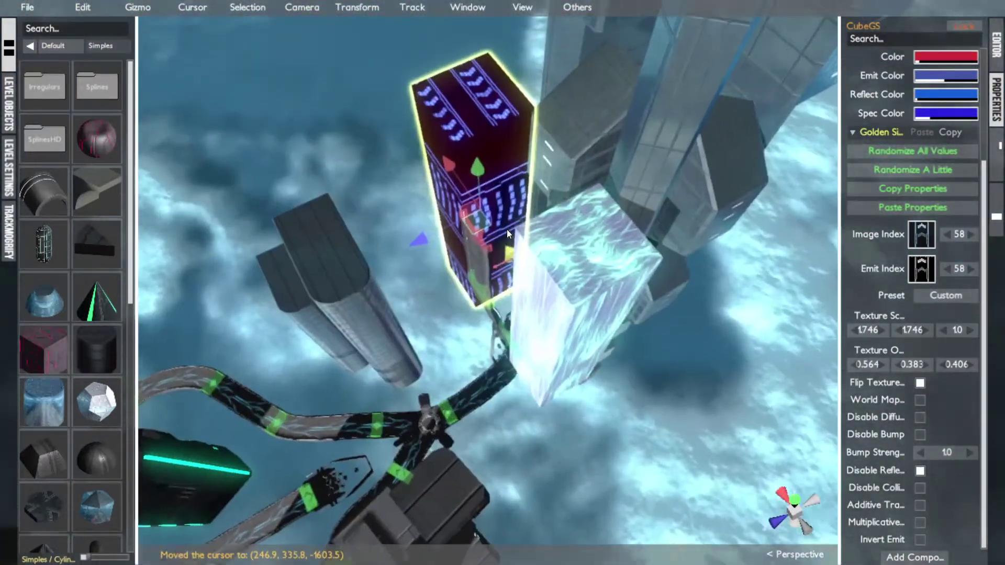
pyautogui.scroll(6, 506, 229)
pyautogui.keyDown('alt'); pyautogui.moveTo(506, 229); pyautogui.dragTo(543, 132); pyautogui.keyUp('alt')
pyautogui.click(555, 290)
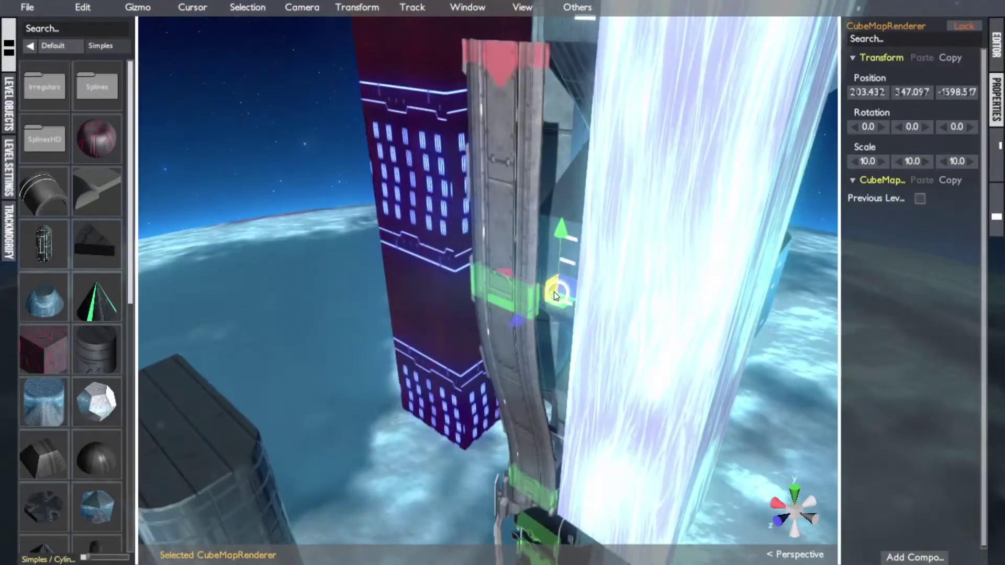
pyautogui.moveTo(559, 235); pyautogui.dragTo(430, 348)
pyautogui.hotkey('ctrl', 's')
# Search the level objects for "end", duplicate an EmpireRoadEnd and place the copy next to the vertical track's upper end.
pyautogui.scroll(-4, 593, 299)
pyautogui.scroll(5, 508, 297)
pyautogui.click(397, 305)
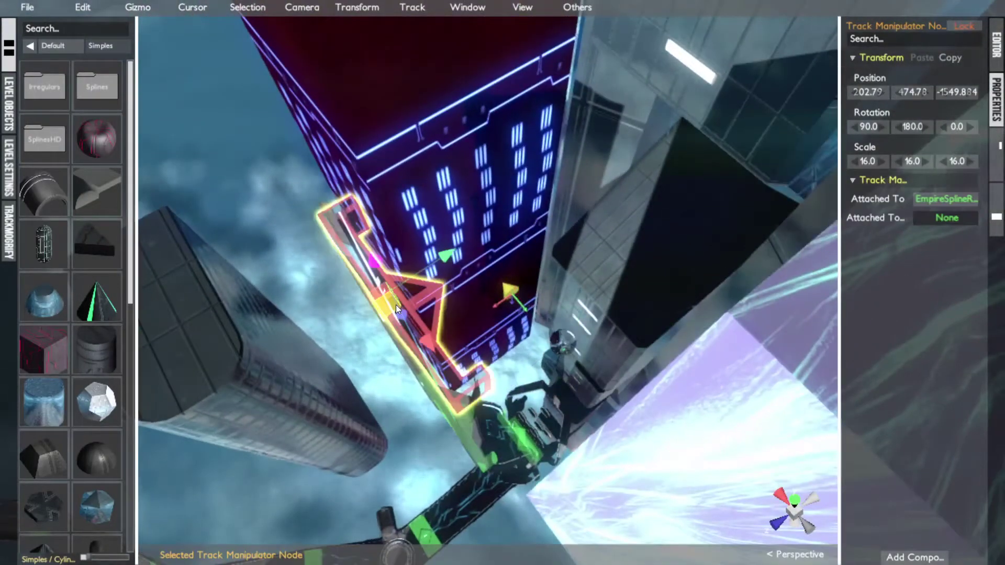
pyautogui.scroll(-5, 396, 304)
pyautogui.keyDown('alt'); pyautogui.moveTo(395, 305); pyautogui.dragTo(400, 189); pyautogui.keyUp('alt')
pyautogui.click(9, 103)
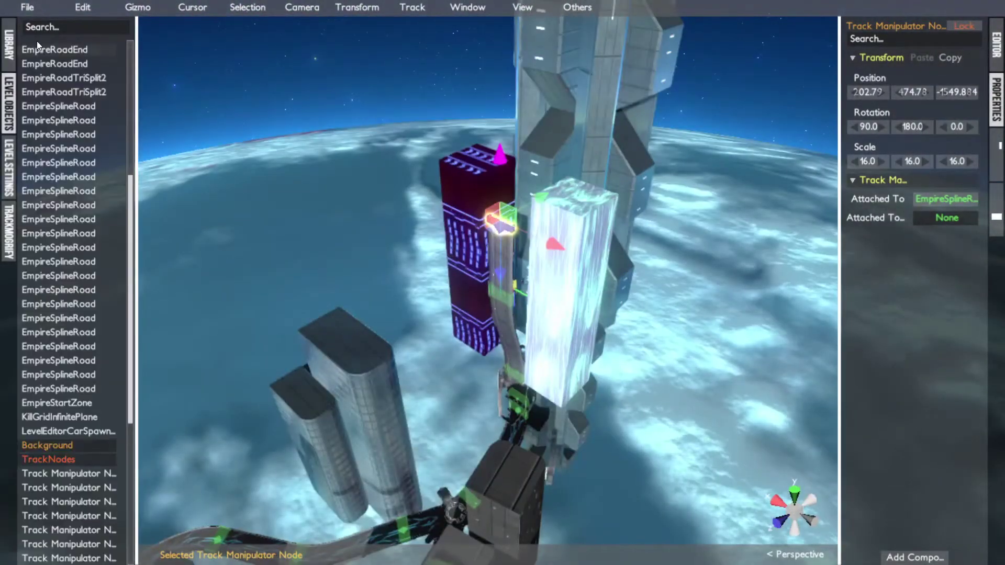
pyautogui.click(42, 27)
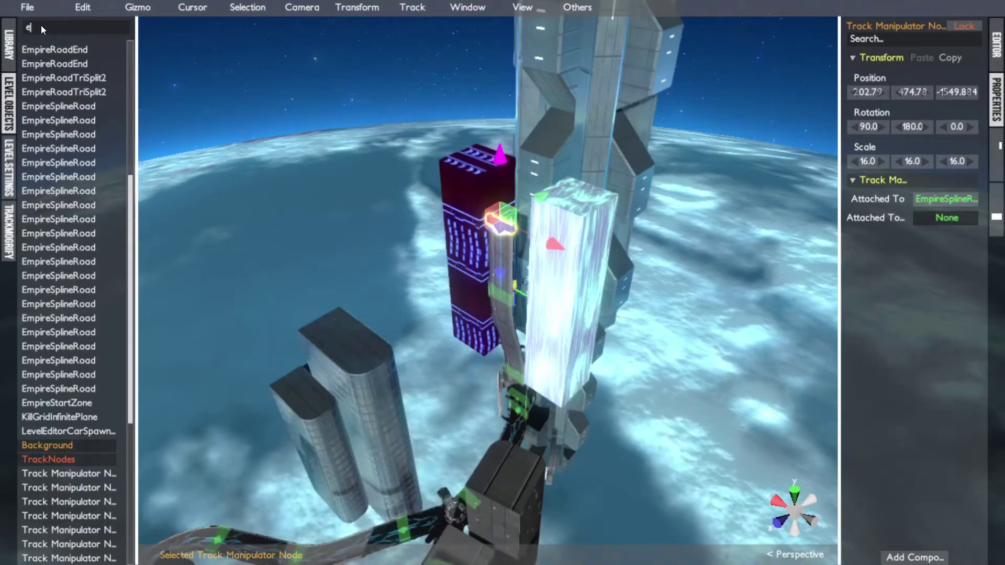
pyautogui.write('end')
pyautogui.click(49, 93)
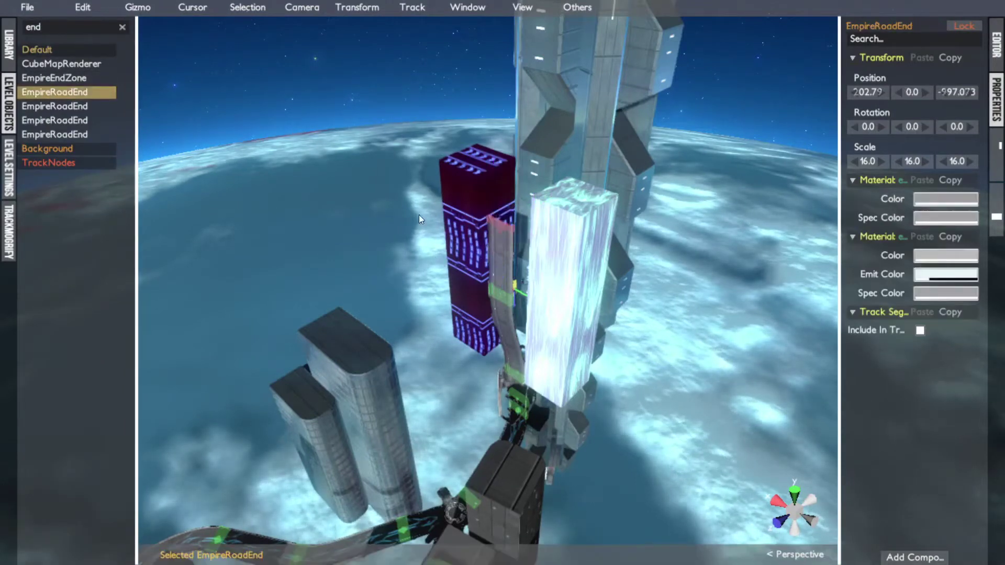
pyautogui.hotkey('ctrl', 'd')
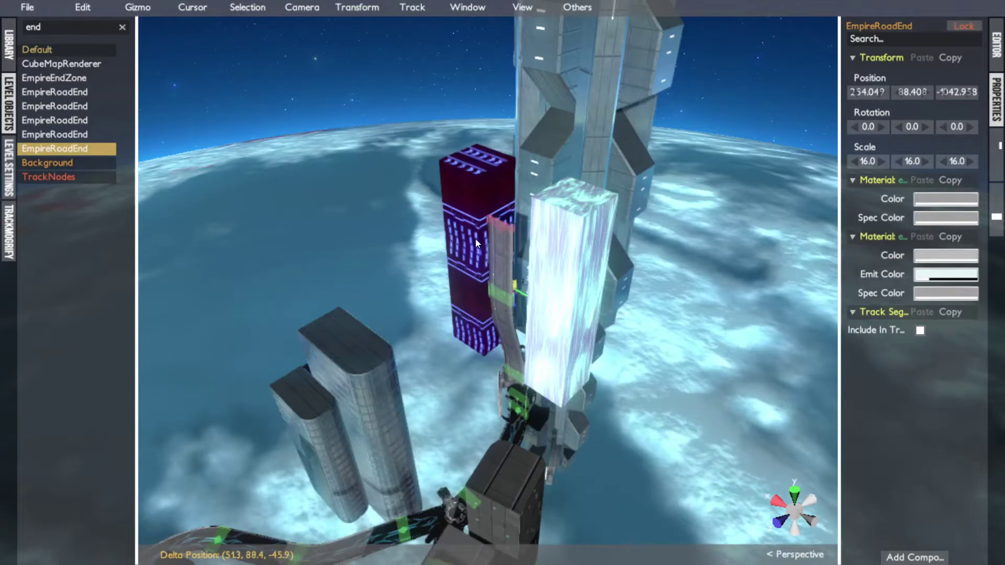
pyautogui.click(475, 239)
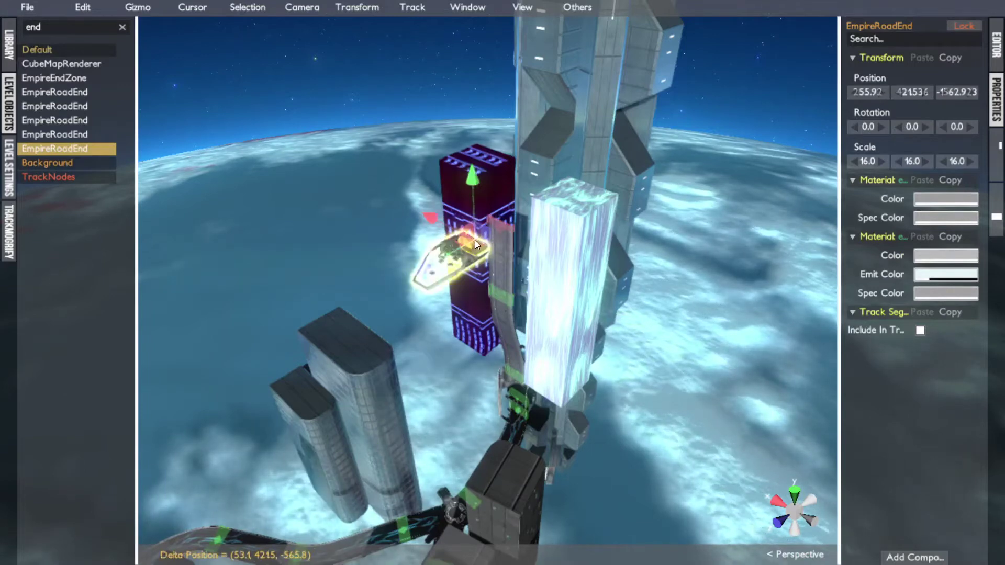
# Snap the new EmpireRoadEnd to the upper end of the vertical track by connecting their track nodes.
pyautogui.click(476, 238)
pyautogui.keyDown('shift'); pyautogui.click(502, 225); pyautogui.keyUp('shift')
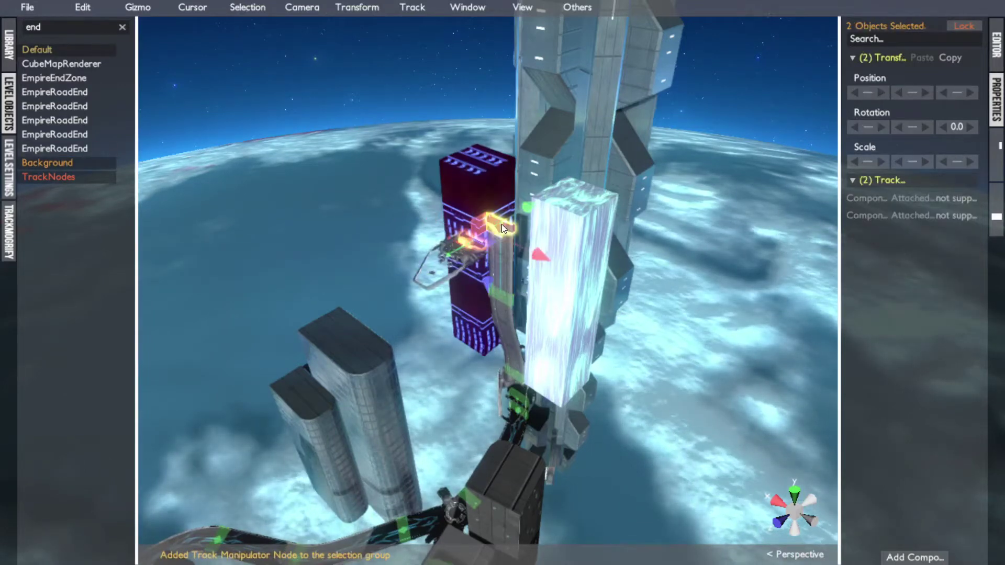
pyautogui.press('c')
pyautogui.scroll(5, 502, 228)
pyautogui.moveTo(502, 228); pyautogui.dragTo(428, 278, button='right')
pyautogui.scroll(-5, 442, 296)
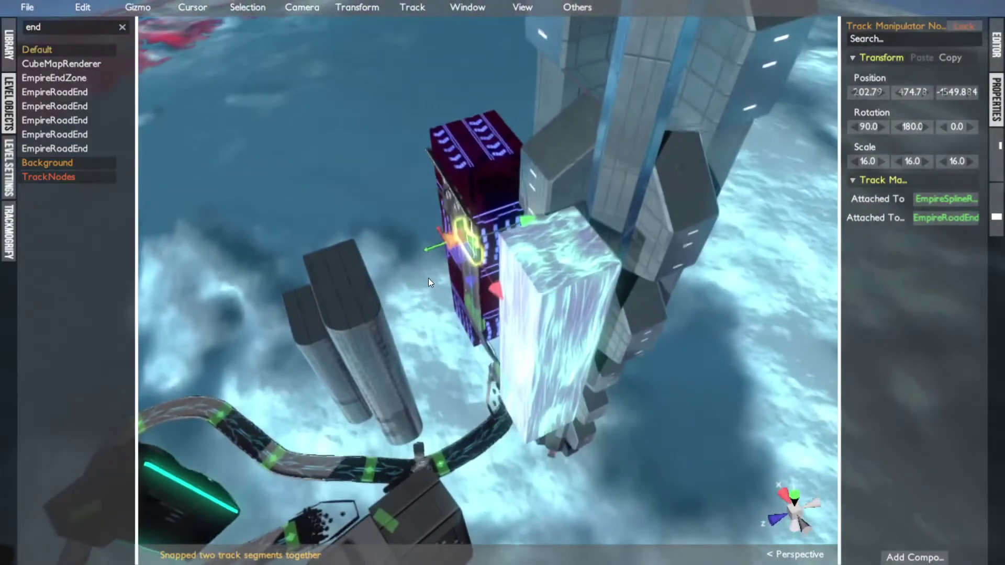
# Duplicate the vertical track's upper road segment, offset the copy along its local Y axis and rotate it to 180 degrees about Y.
pyautogui.click(473, 269)
pyautogui.hotkey('ctrl', 'z')
pyautogui.hotkey('ctrl', 'z')
pyautogui.hotkey('ctrl', 'z')
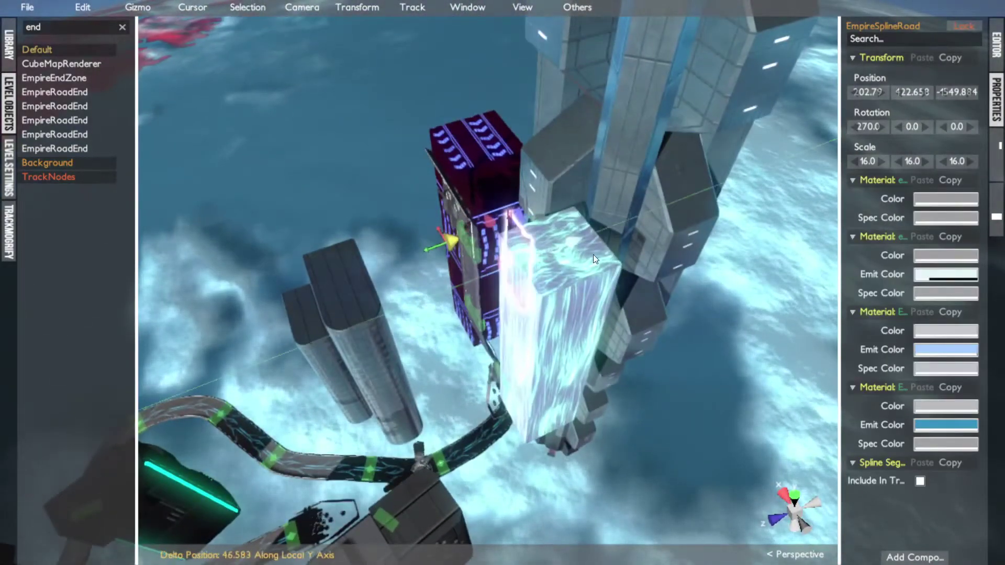
pyautogui.press('e')
pyautogui.moveTo(518, 319); pyautogui.dragTo(536, 283)
pyautogui.press('w')
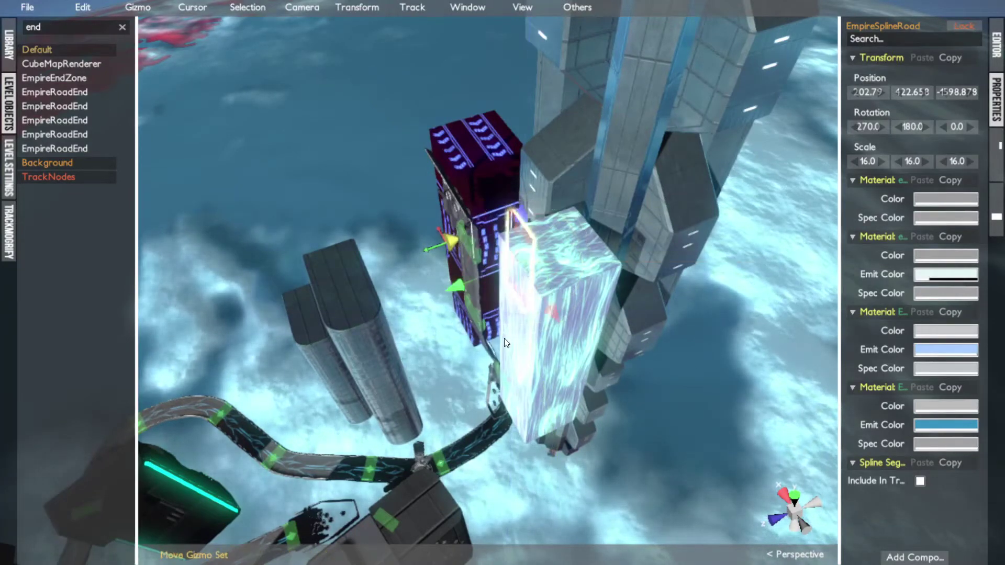
# Move the rotated road segment above the track's end, to about Y 573.8 and Z -1570.2, and save the level.
pyautogui.moveTo(521, 201); pyautogui.dragTo(528, 90)
pyautogui.moveTo(477, 151); pyautogui.dragTo(433, 172)
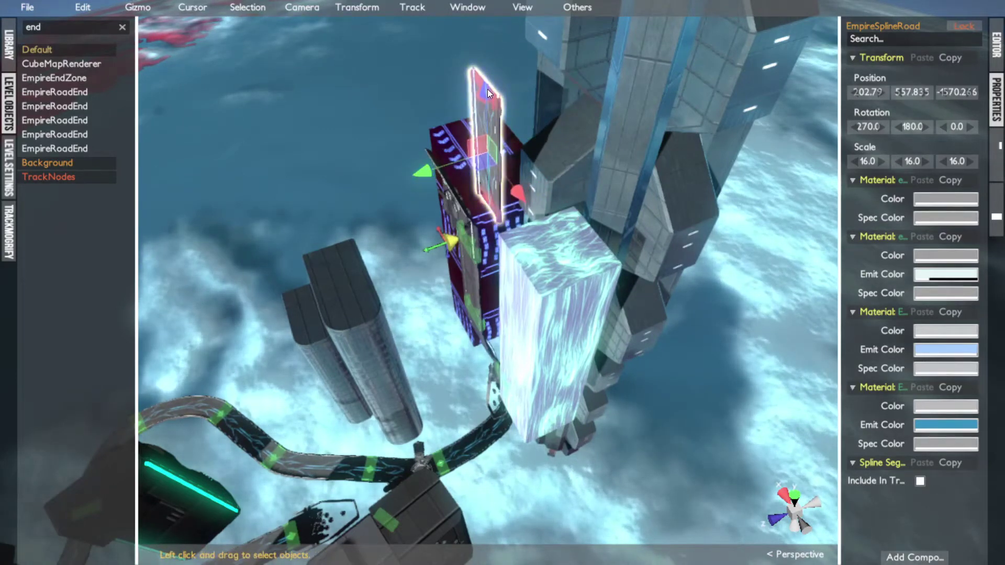
pyautogui.moveTo(487, 92); pyautogui.dragTo(490, 76)
pyautogui.hotkey('ctrl', 's')
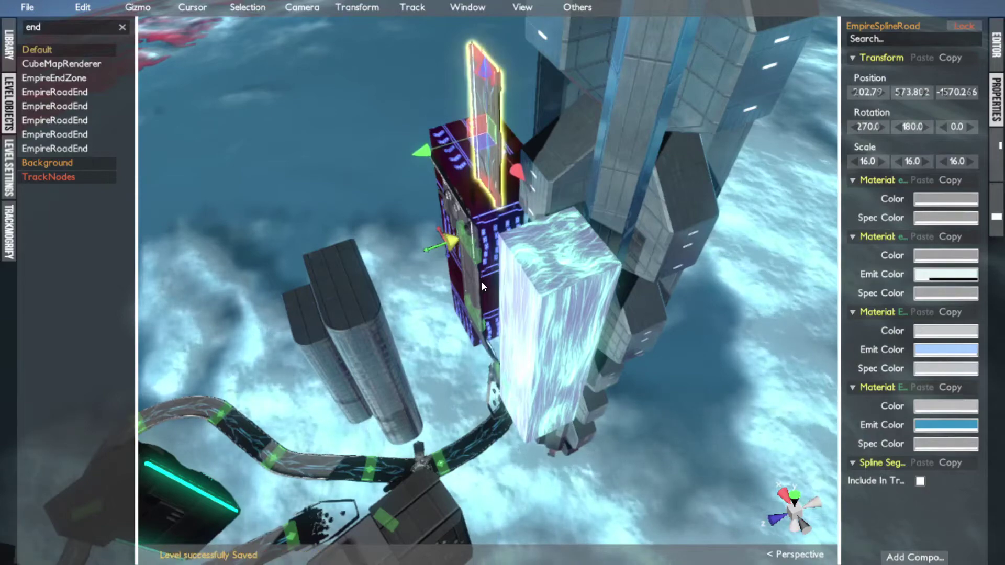
# Search the level objects for "car" and select the LevelEditorCarSpawner.
pyautogui.click(481, 281)
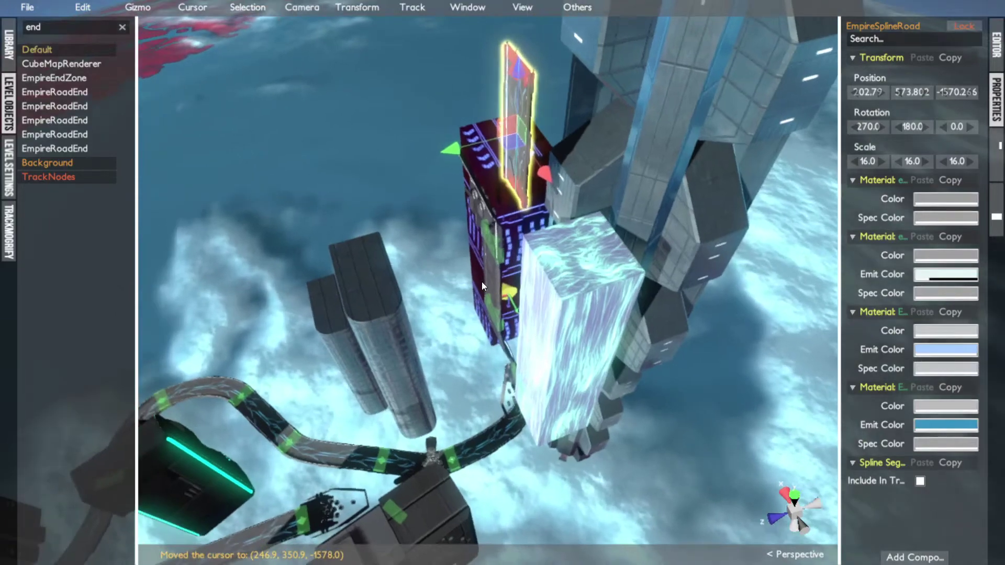
pyautogui.click(447, 460)
pyautogui.doubleClick(33, 28)
pyautogui.write('car')
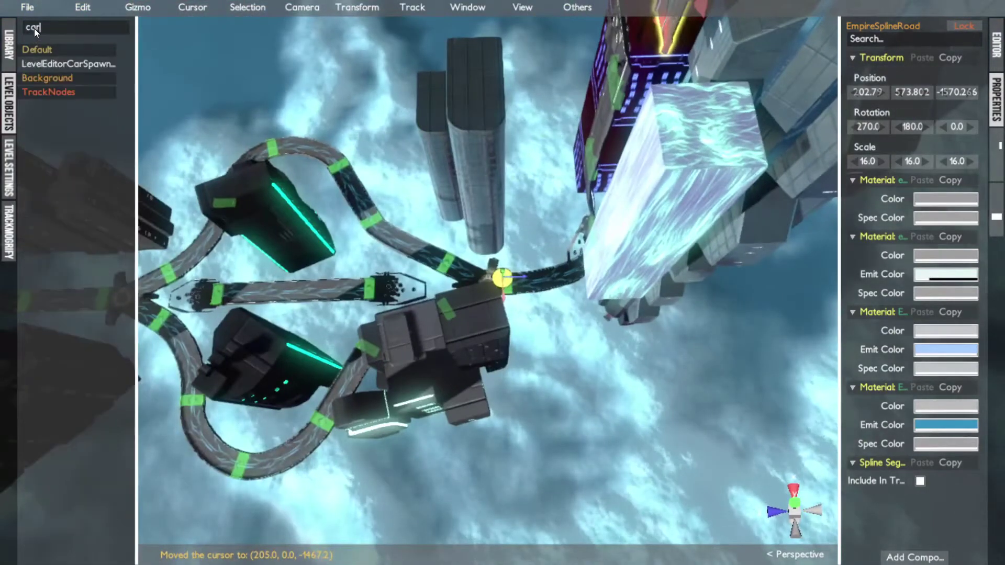
pyautogui.click(47, 64)
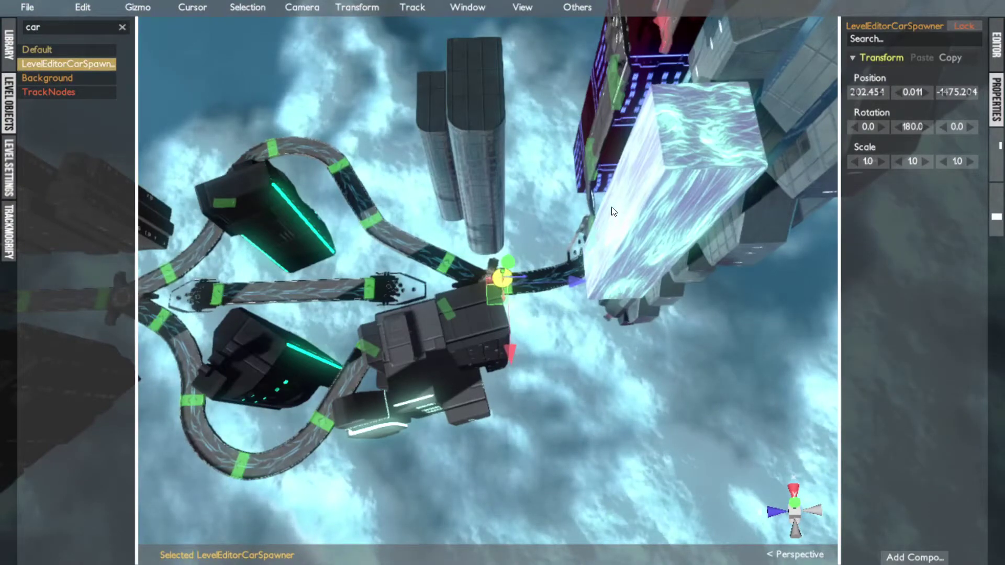
# Examine the vertical track between the two tall cubes and the car spawner's placement at the start of the climb.
pyautogui.keyDown('alt'); pyautogui.moveTo(664, 186); pyautogui.dragTo(891, 22); pyautogui.keyUp('alt')
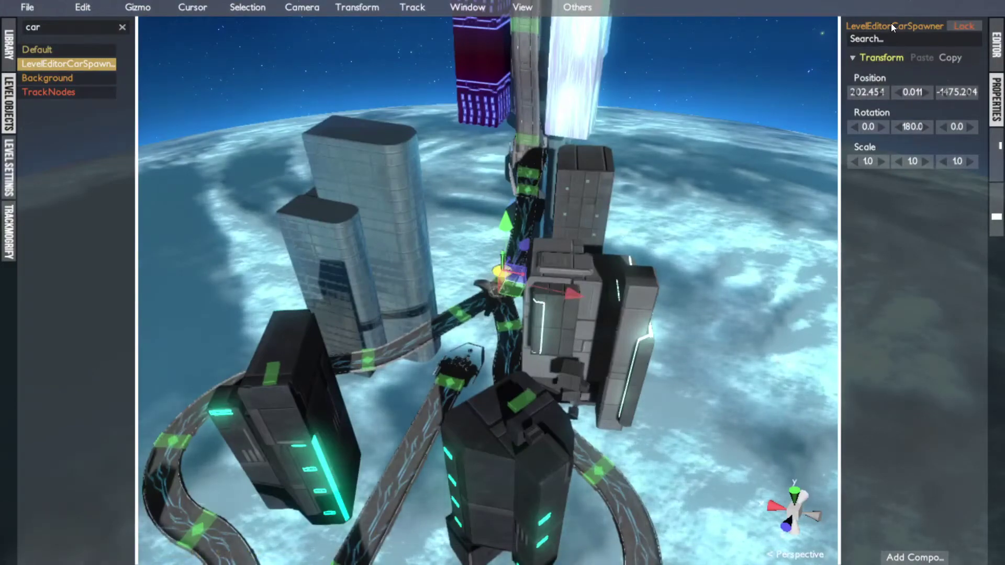
pyautogui.middleClick(561, 50)
pyautogui.scroll(5, 561, 50)
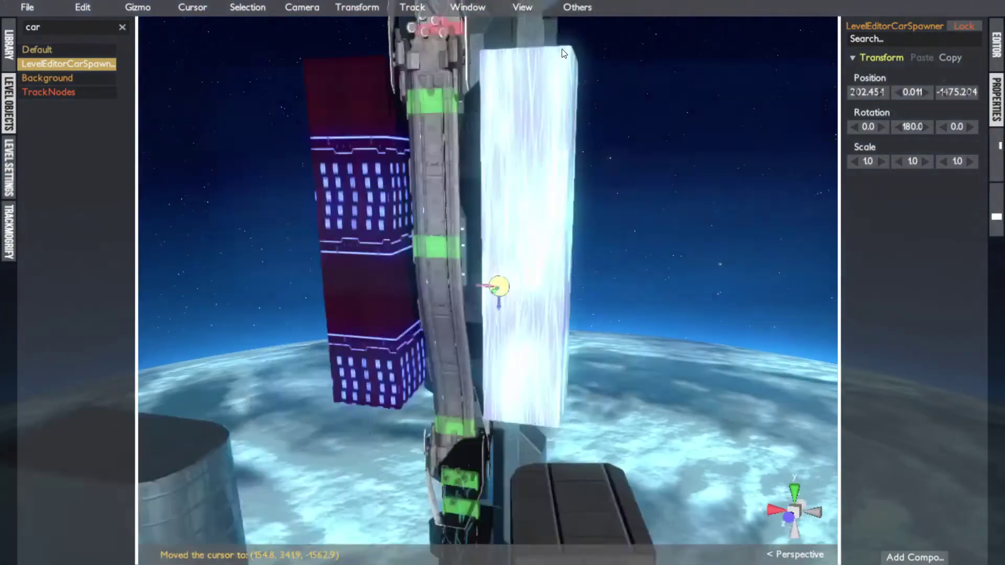
pyautogui.keyDown('alt'); pyautogui.moveTo(561, 49); pyautogui.dragTo(525, 361); pyautogui.keyUp('alt')
pyautogui.scroll(-1, 528, 104)
pyautogui.scroll(-3, 487, 160)
pyautogui.middleClick(466, 456)
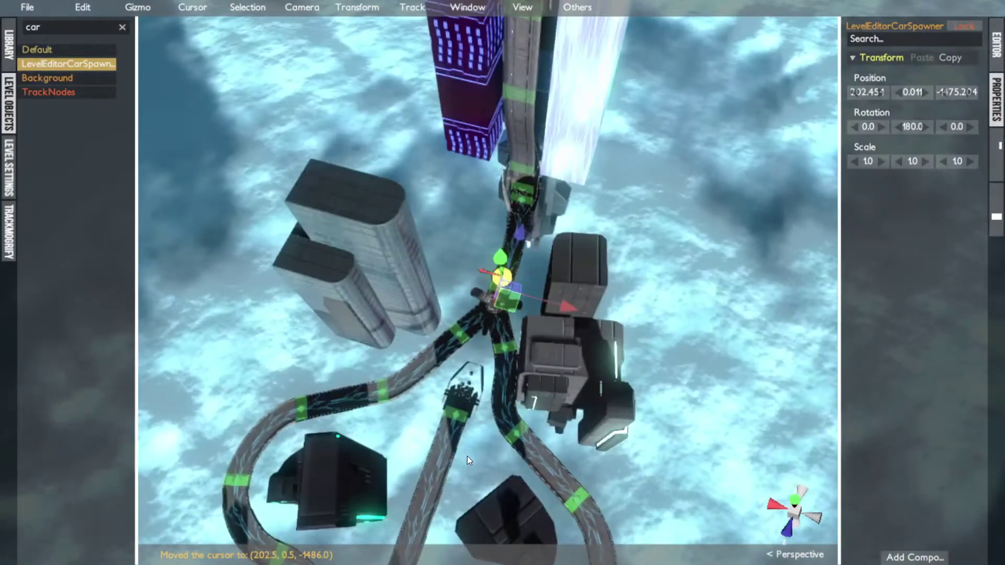
pyautogui.scroll(6, 466, 456)
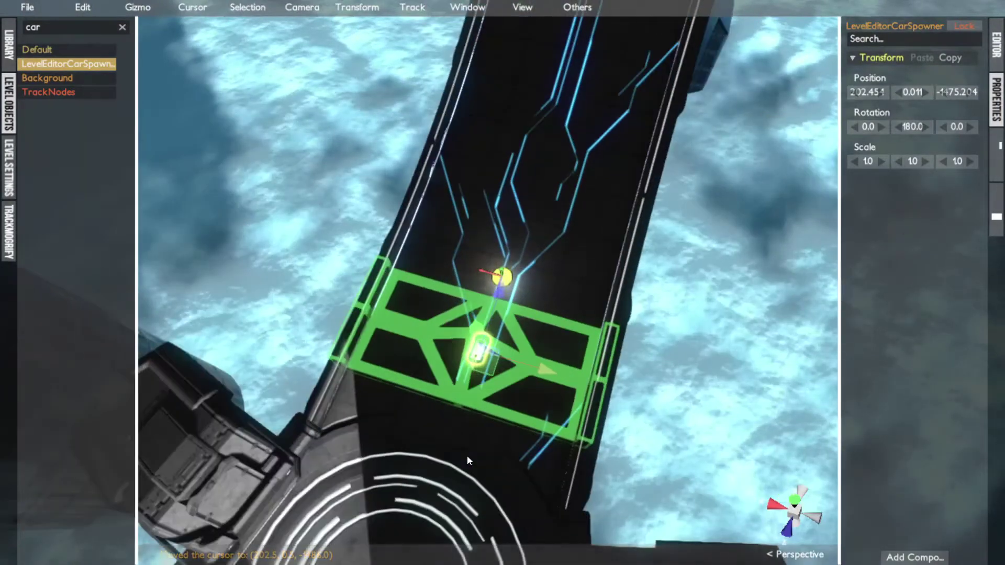
# Save the level, test-drive the car up the vertical track past the two tall cubes and return to the level editor.
pyautogui.hotkey('ctrl', 's')
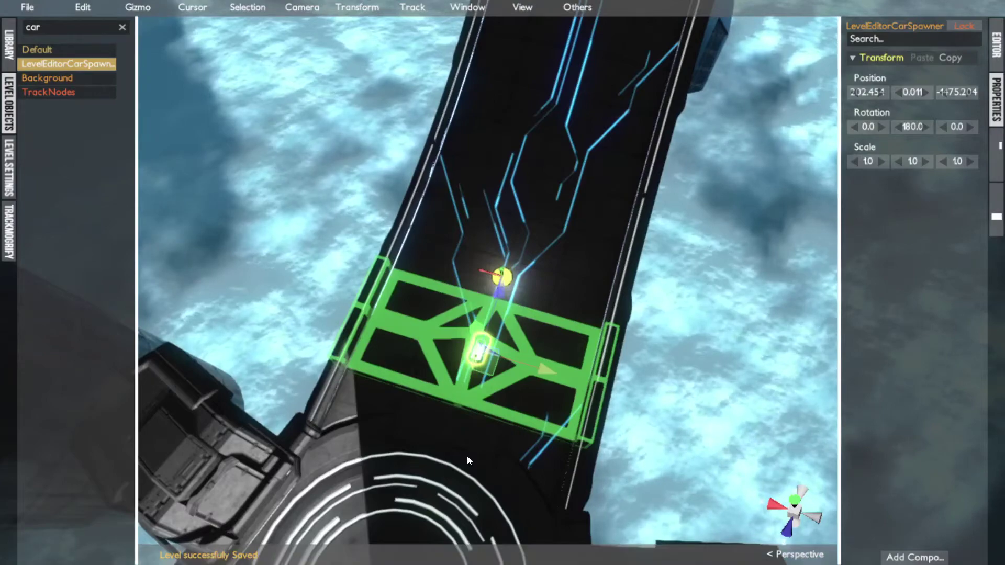
pyautogui.press('Tab')
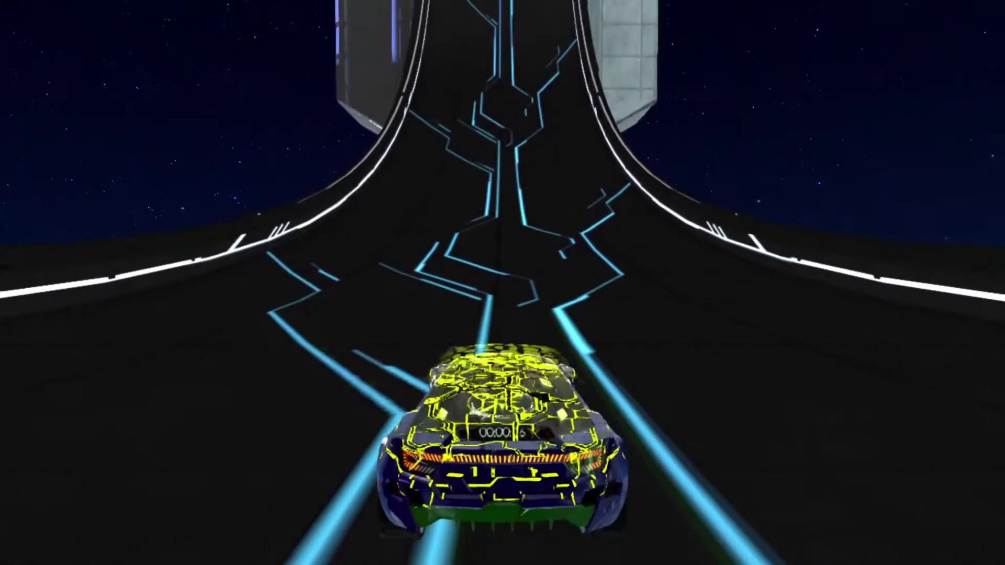
pyautogui.press('w')
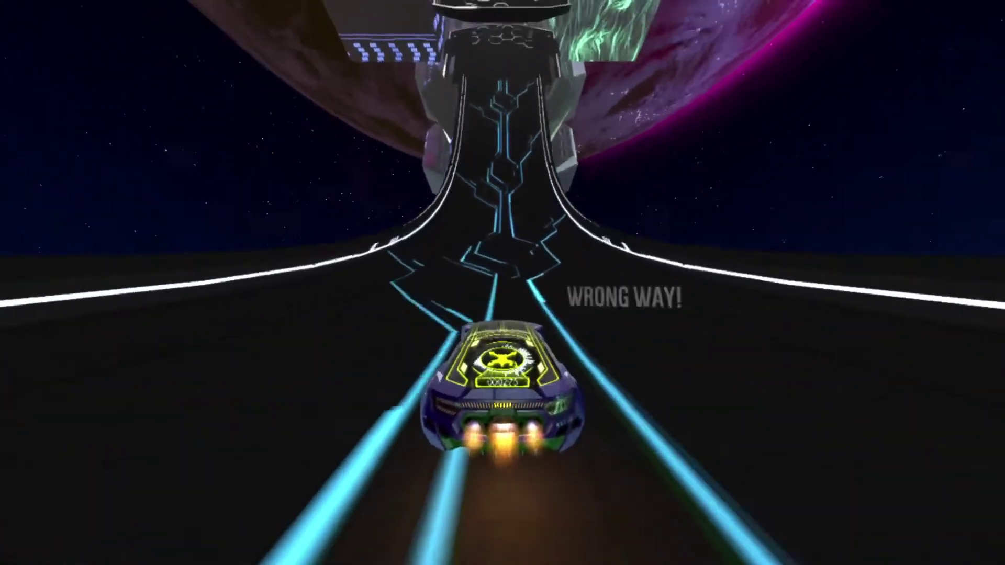
pyautogui.press('w')
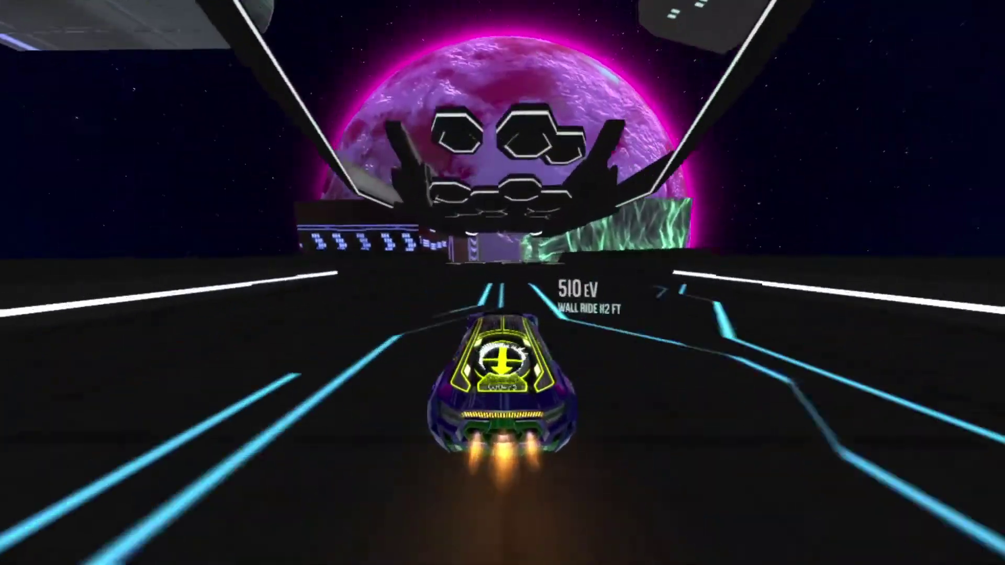
pyautogui.press('w')
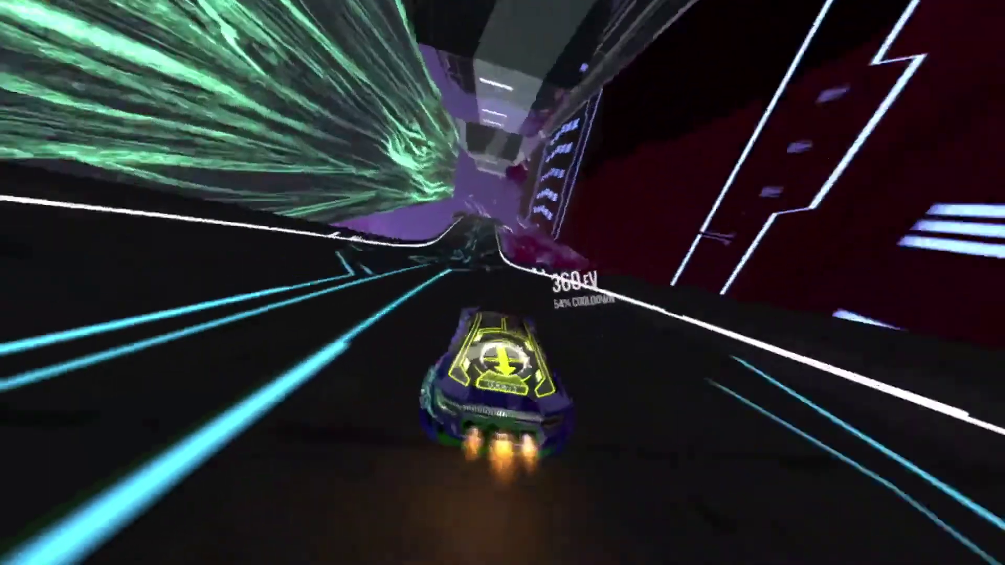
pyautogui.press('space')
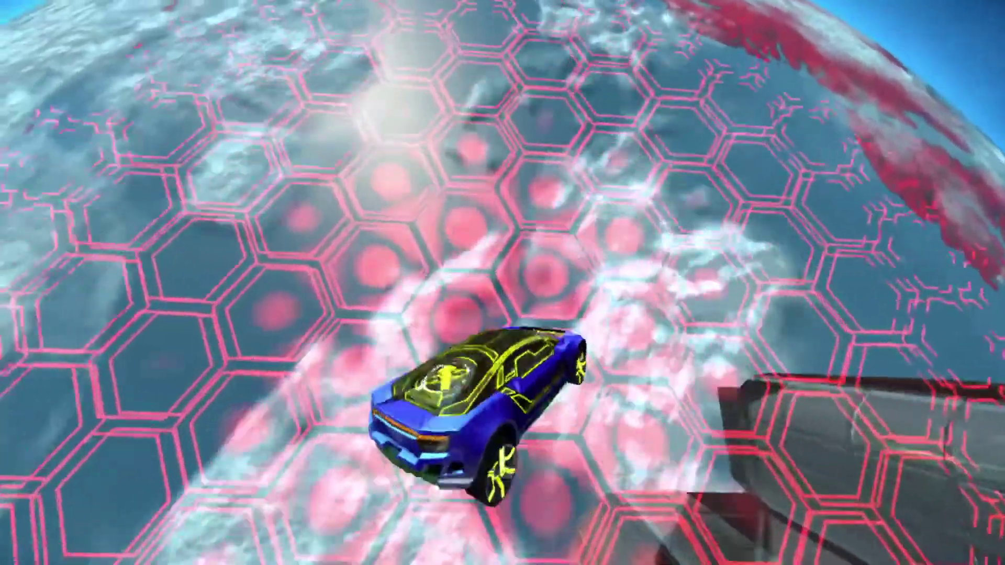
pyautogui.press('Tab')
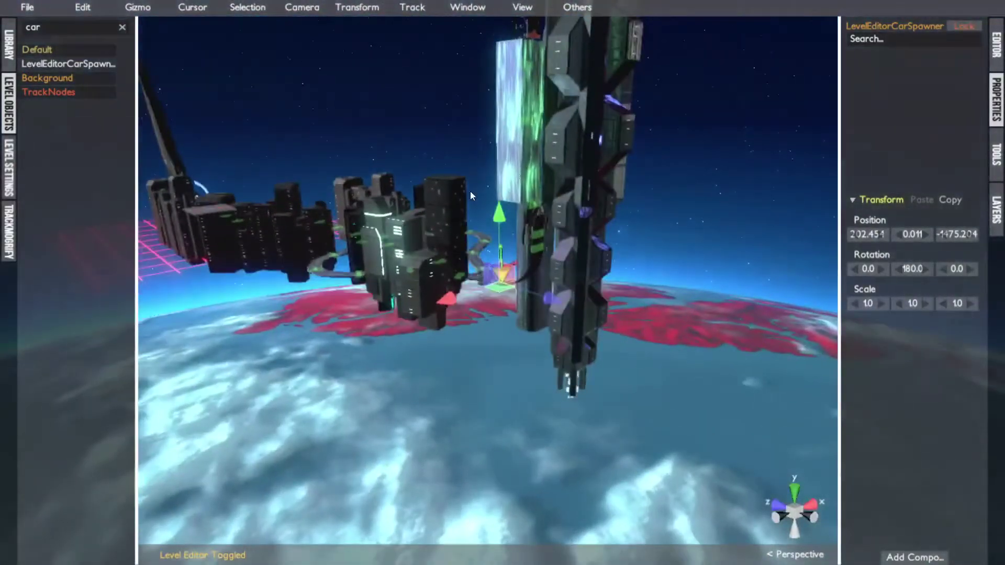
pyautogui.middleClick(565, 126)
pyautogui.scroll(5, 565, 126)
pyautogui.keyDown('alt'); pyautogui.moveTo(565, 126); pyautogui.dragTo(305, 505); pyautogui.keyUp('alt')
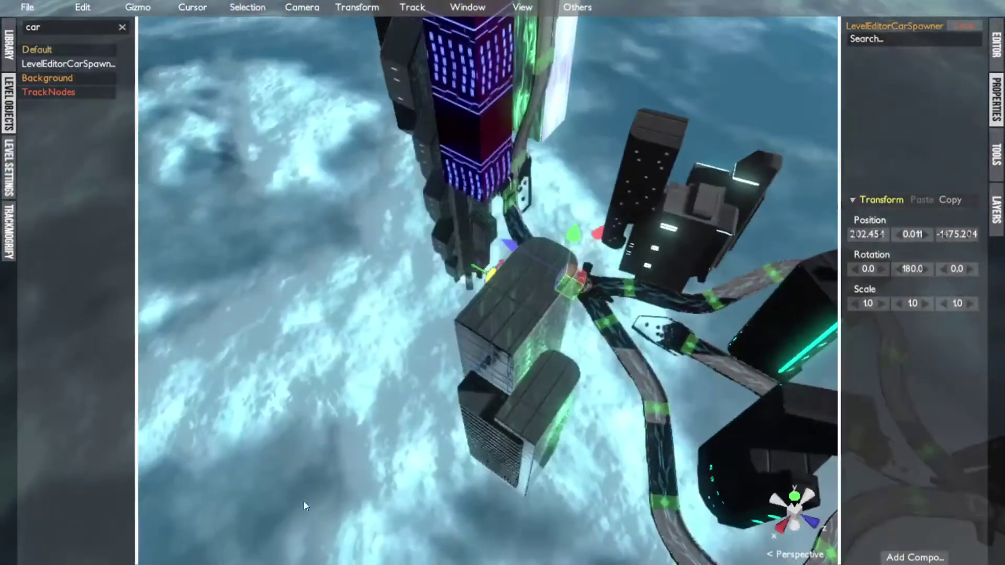
# Clear the "car" filter from the level objects search to list every object again.
pyautogui.middleClick(408, 68)
pyautogui.keyDown('alt'); pyautogui.moveTo(408, 68); pyautogui.dragTo(676, 82); pyautogui.keyUp('alt')
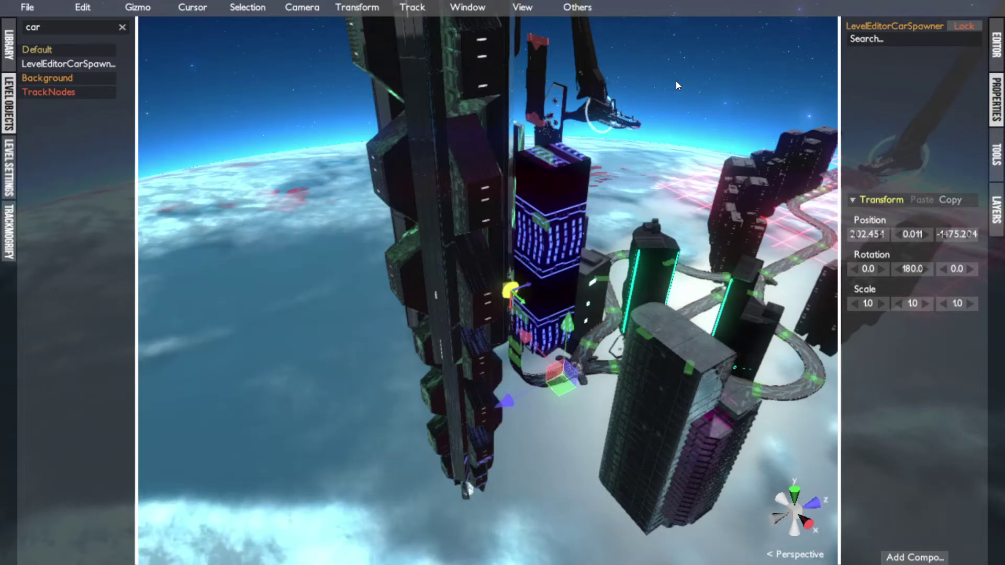
pyautogui.click(96, 28)
pyautogui.press('BackSpace')
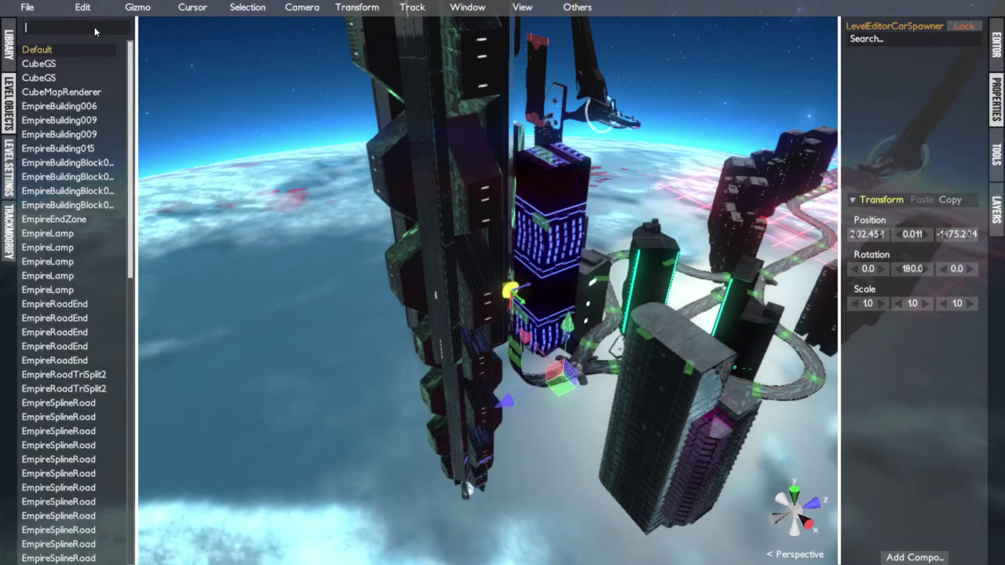
pyautogui.click(89, 40)
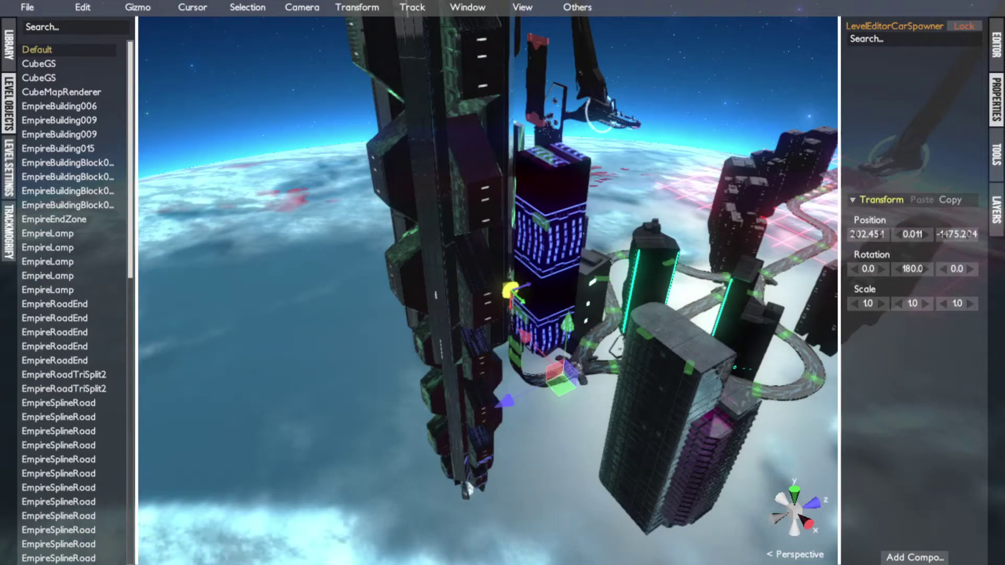
# Examine the vertical track, the purple and white cubes, the surrounding towers and the road loop from several angles.
pyautogui.keyDown('alt'); pyautogui.moveTo(386, 235); pyautogui.dragTo(313, 142); pyautogui.keyUp('alt')
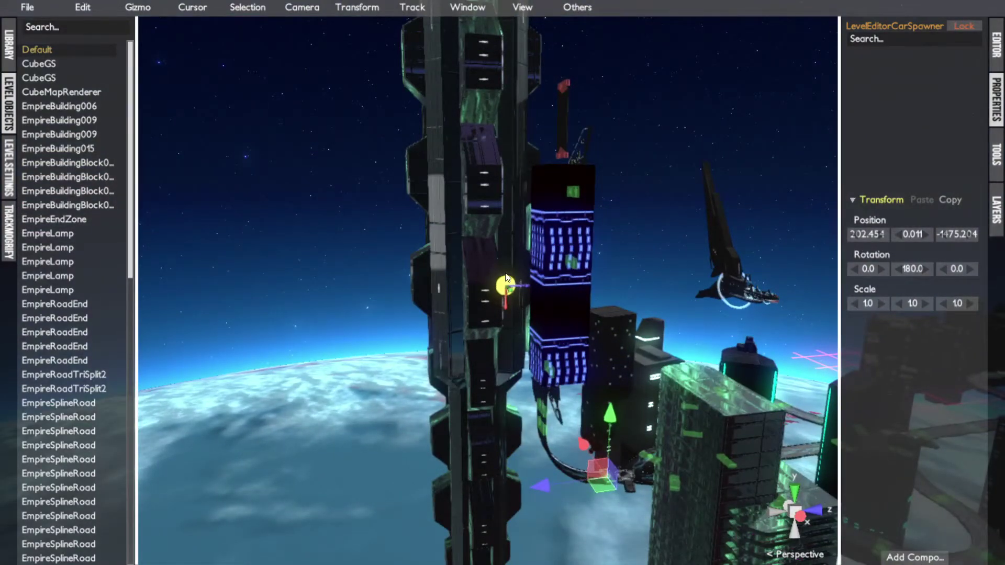
pyautogui.keyDown('alt'); pyautogui.moveTo(506, 277); pyautogui.dragTo(638, 384); pyautogui.keyUp('alt')
pyautogui.middleClick(701, 397)
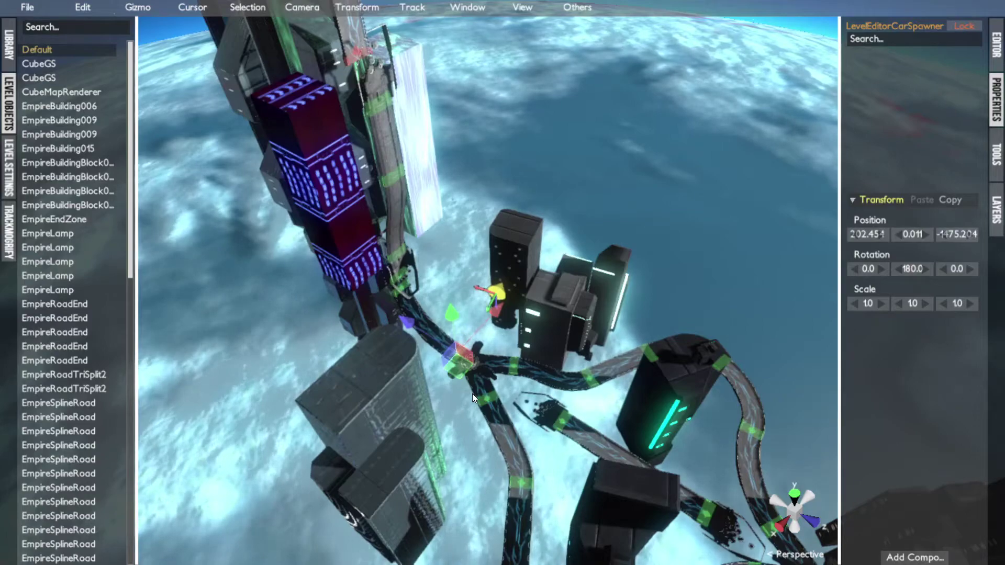
pyautogui.moveTo(474, 368); pyautogui.dragTo(657, 361, button='middle')
pyautogui.rightClick(731, 294)
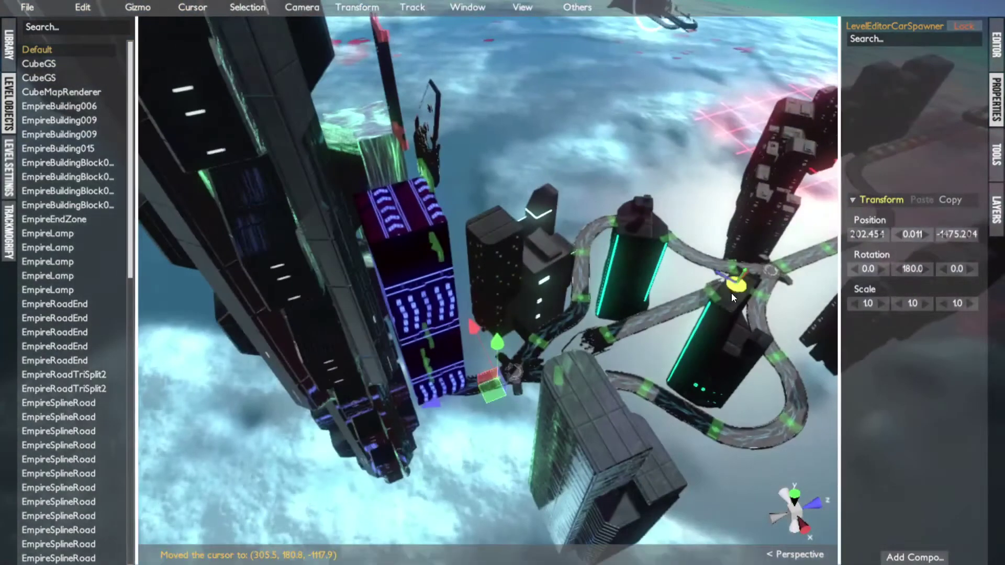
pyautogui.moveTo(731, 294); pyautogui.dragTo(731, 294, button='middle')
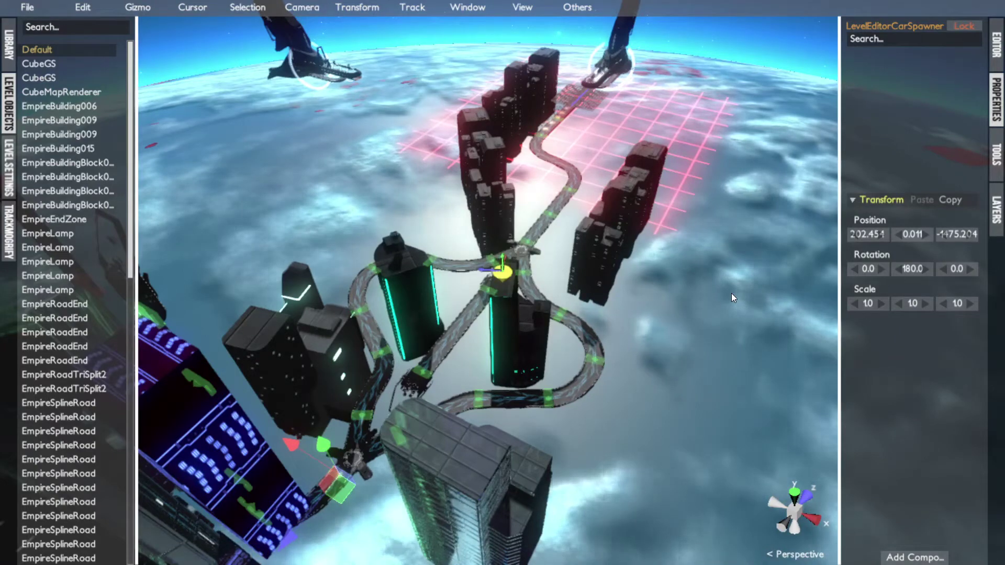
pyautogui.middleClick(232, 426)
pyautogui.keyDown('alt'); pyautogui.moveTo(232, 426); pyautogui.dragTo(313, 383); pyautogui.keyUp('alt')
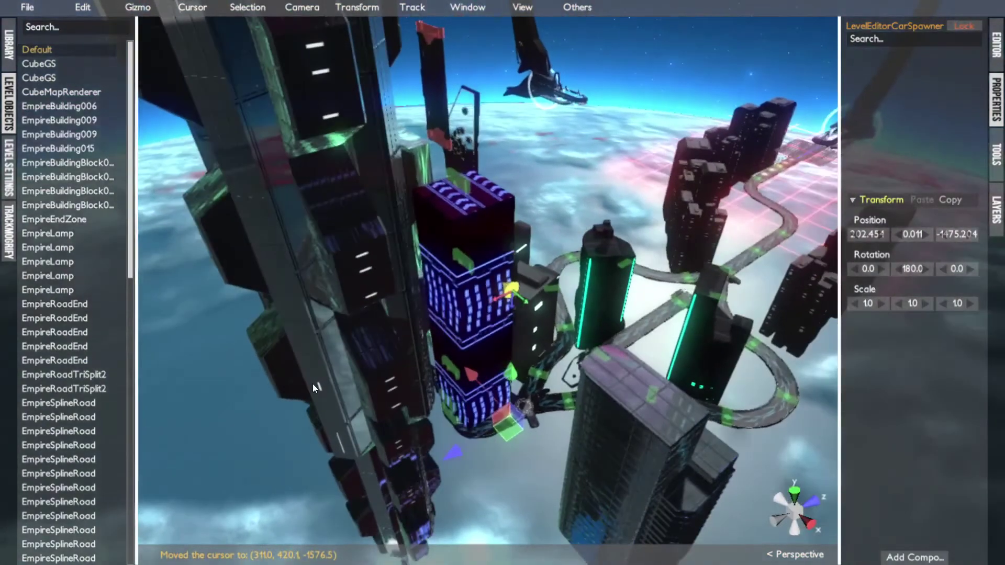
pyautogui.keyDown('alt'); pyautogui.moveTo(497, 346); pyautogui.dragTo(364, 312); pyautogui.keyUp('alt')
pyautogui.keyDown('alt'); pyautogui.moveTo(504, 301); pyautogui.dragTo(589, 245); pyautogui.keyUp('alt')
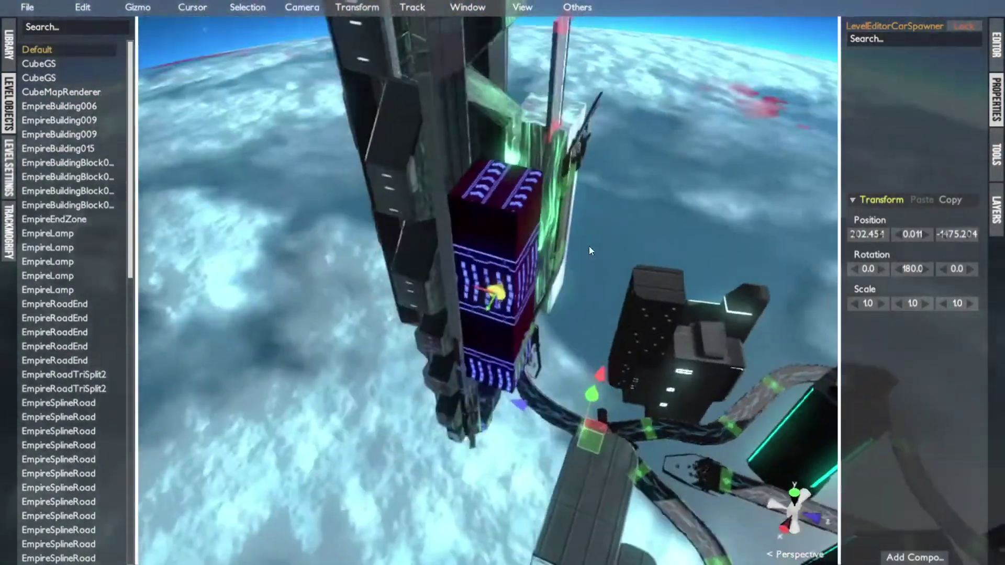
pyautogui.middleClick(653, 326)
# Duplicate the CubeMapRenderer and move the copy toward the road loop, to about X 390.9, Y 201.3 and Z -1268.0.
pyautogui.click(76, 31)
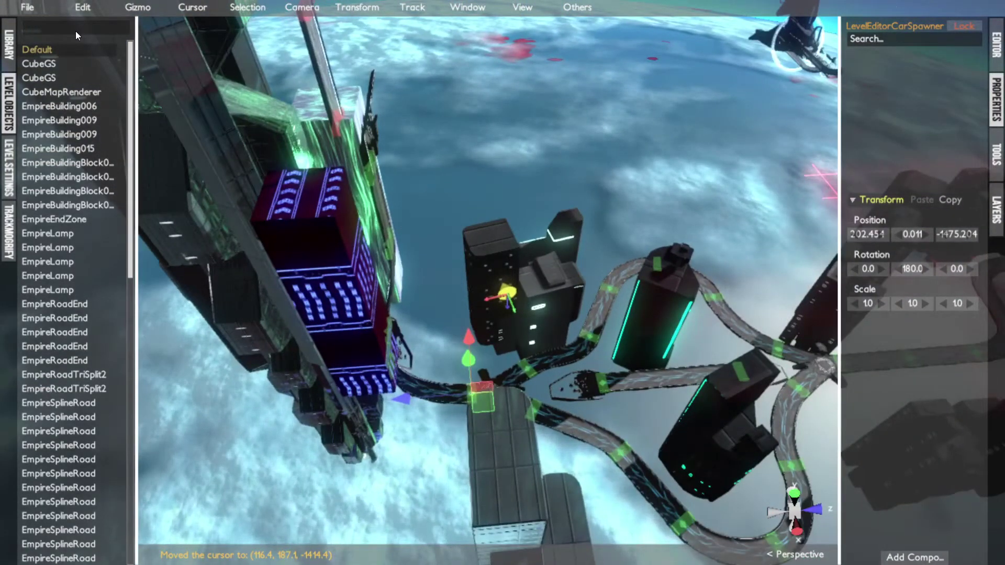
pyautogui.click(62, 92)
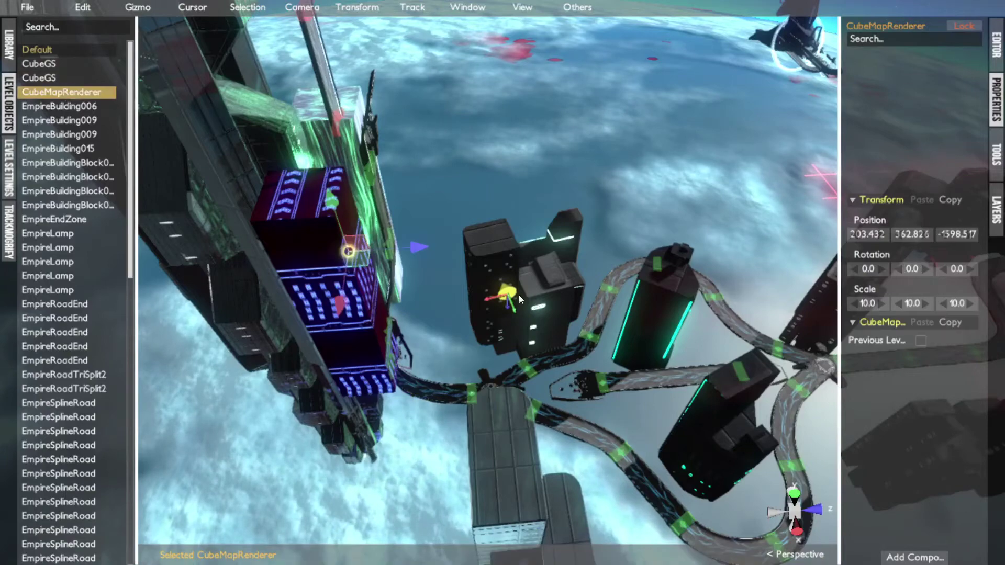
pyautogui.hotkey('ctrl', 'd')
pyautogui.hotkey('ctrl', 'z')
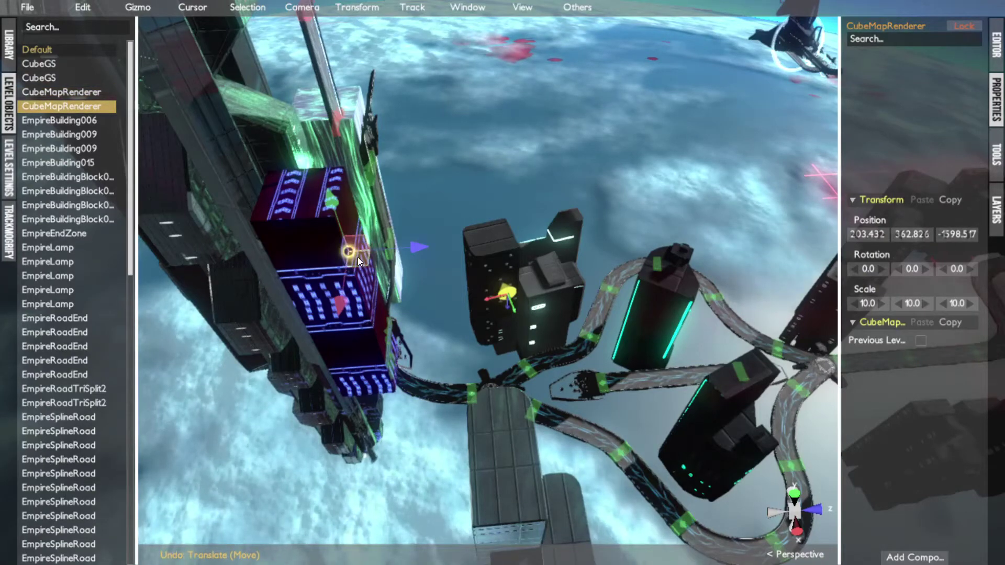
pyautogui.moveTo(358, 258); pyautogui.dragTo(519, 386)
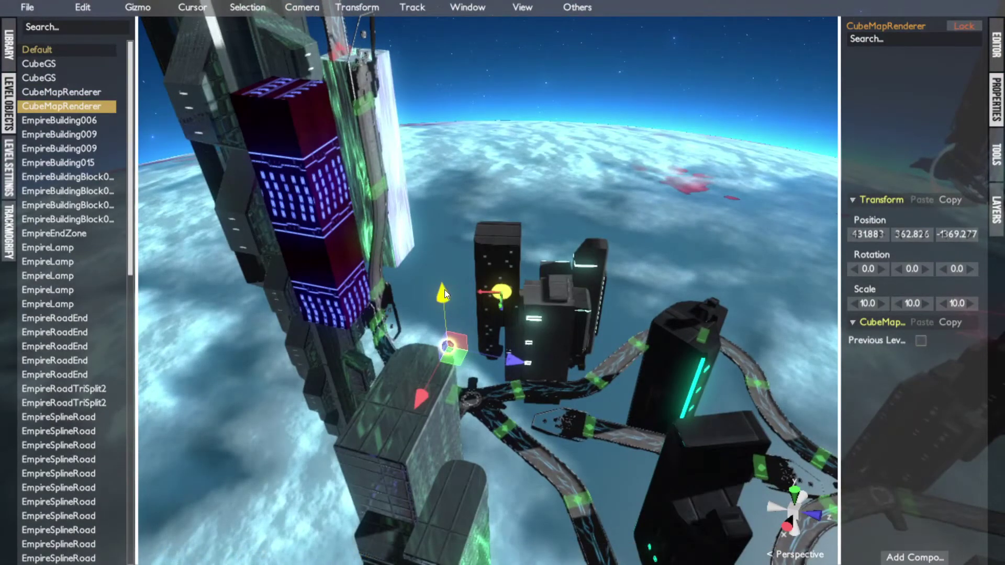
pyautogui.moveTo(444, 292); pyautogui.dragTo(454, 409)
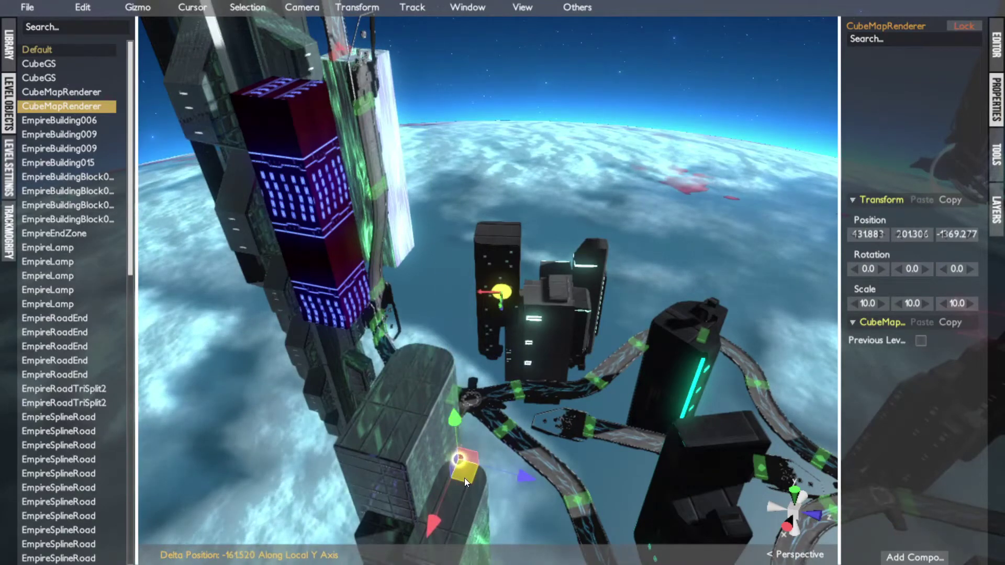
pyautogui.moveTo(464, 479); pyautogui.dragTo(569, 468)
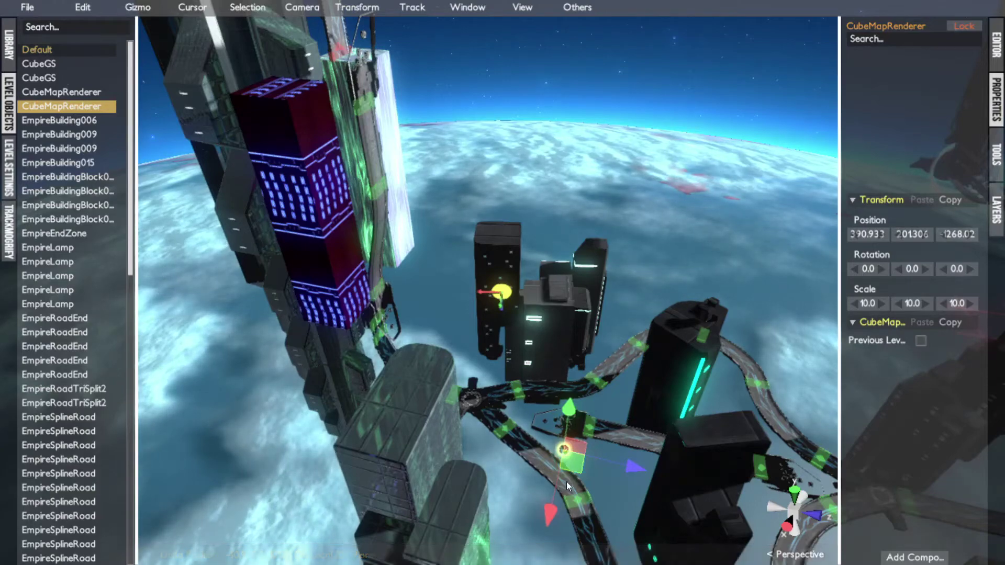
# Lower the copied CubeMapRenderer between the glass buildings and the road, to about X 360.4, Y 48.7 and Z -1331.
pyautogui.rightClick(558, 485)
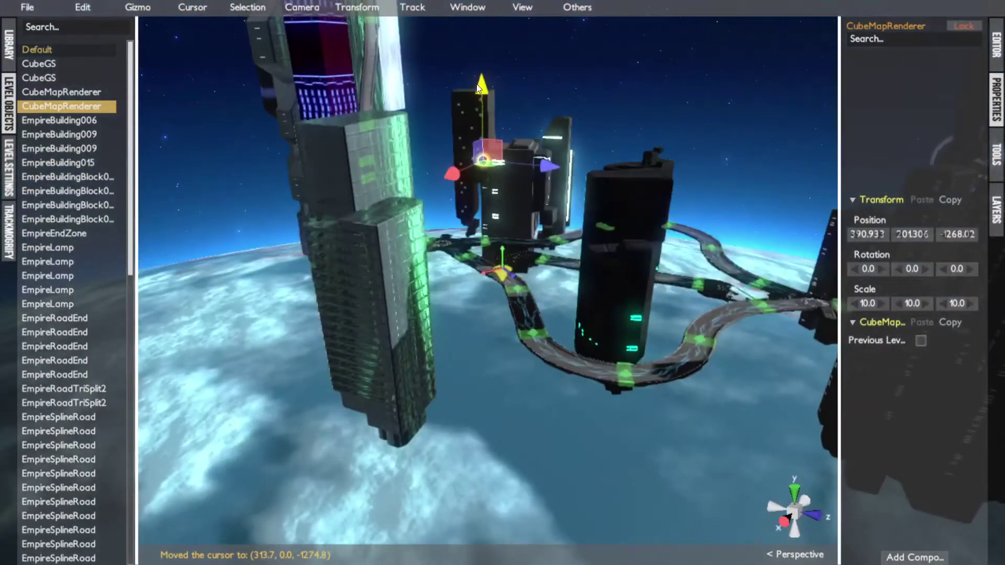
pyautogui.moveTo(478, 88); pyautogui.dragTo(468, 179)
pyautogui.moveTo(485, 258); pyautogui.dragTo(436, 265)
pyautogui.moveTo(437, 265); pyautogui.dragTo(352, 367, button='middle')
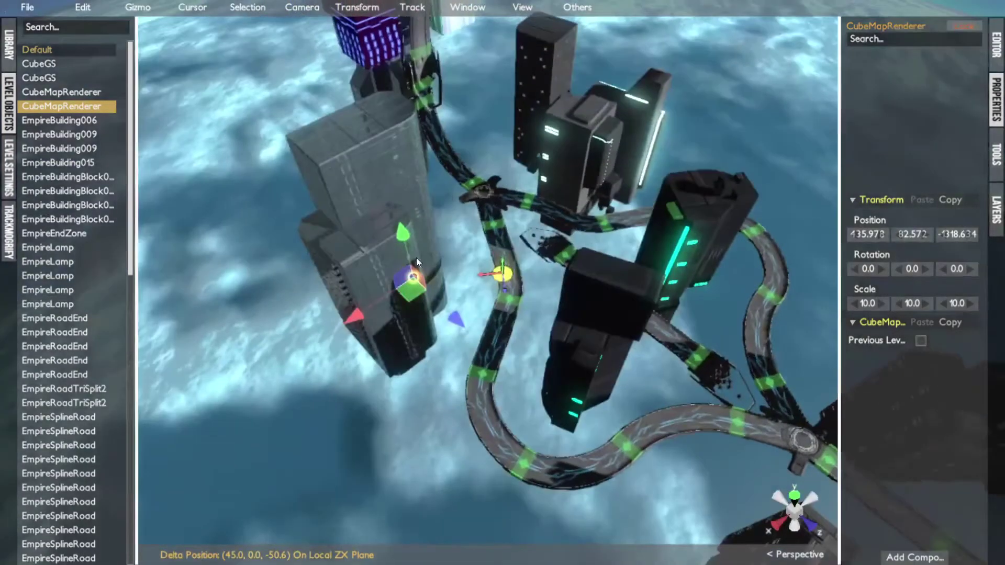
pyautogui.moveTo(408, 235); pyautogui.dragTo(410, 249)
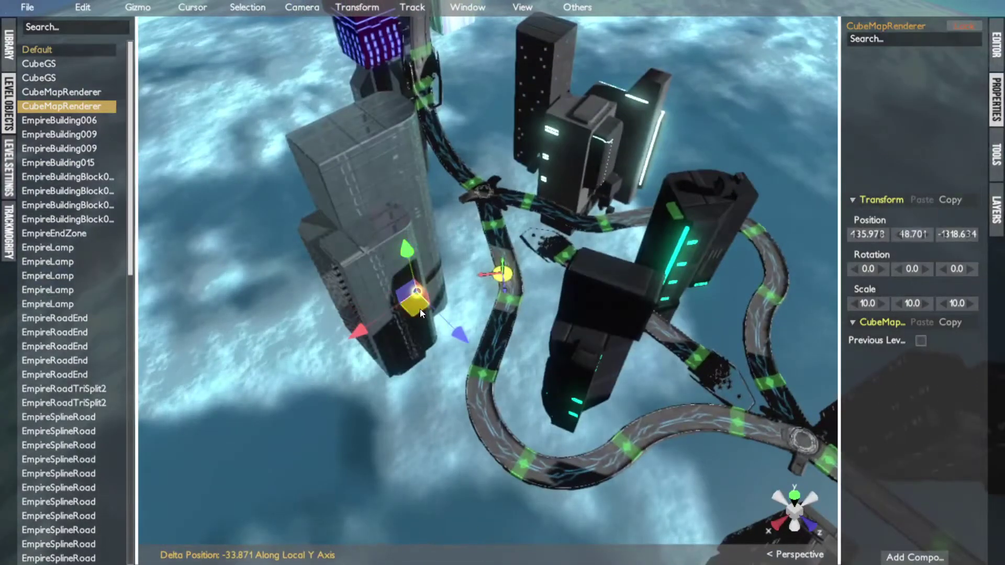
pyautogui.moveTo(420, 309); pyautogui.dragTo(457, 274)
# Save the level, test-drive the car past the reflective glass buildings and return to the level editor.
pyautogui.hotkey('ctrl', 's')
pyautogui.scroll(-5, 456, 274)
pyautogui.moveTo(455, 267); pyautogui.dragTo(456, 109, button='middle')
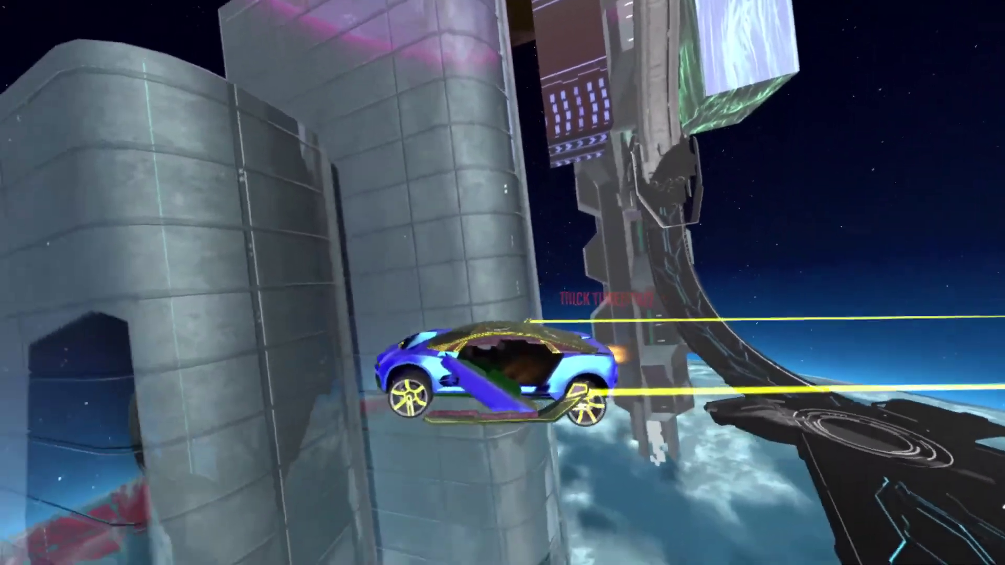
pyautogui.hotkey('ctrl', 'p')
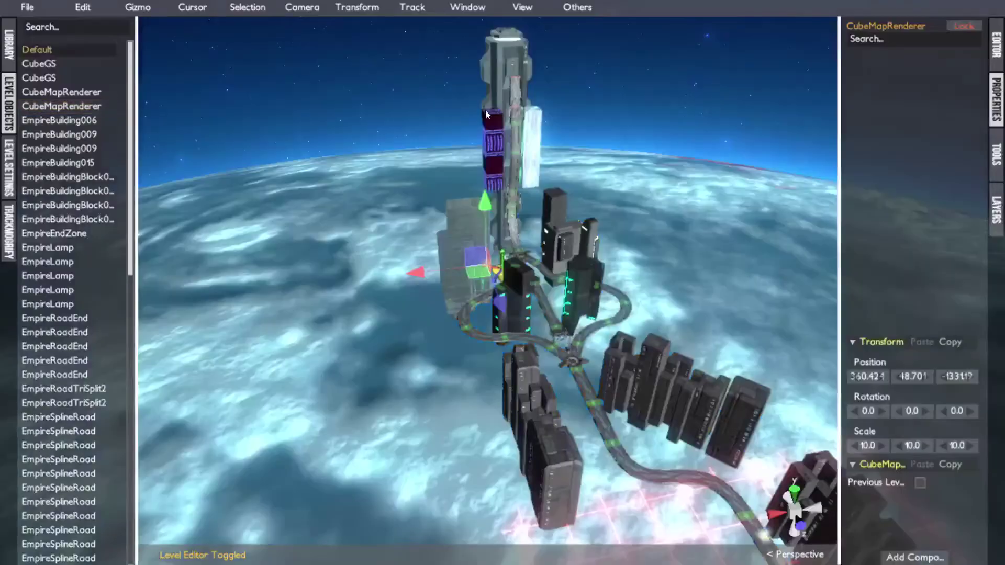
# Examine the reflections on the glass buildings and their placement beside the curved road and vertical track.
pyautogui.click(469, 226)
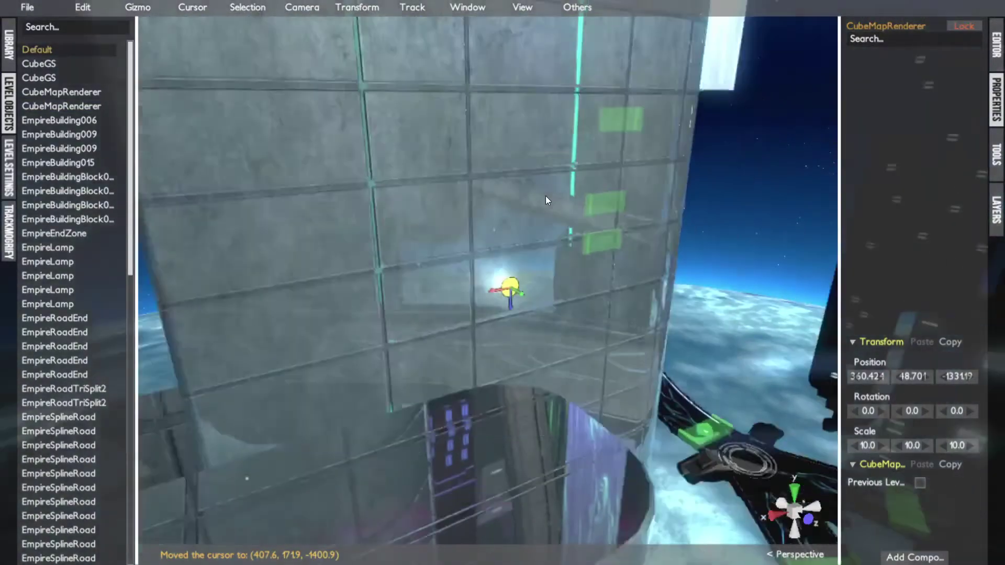
pyautogui.keyDown('alt'); pyautogui.moveTo(545, 196); pyautogui.dragTo(560, 176); pyautogui.keyUp('alt')
pyautogui.click(512, 111)
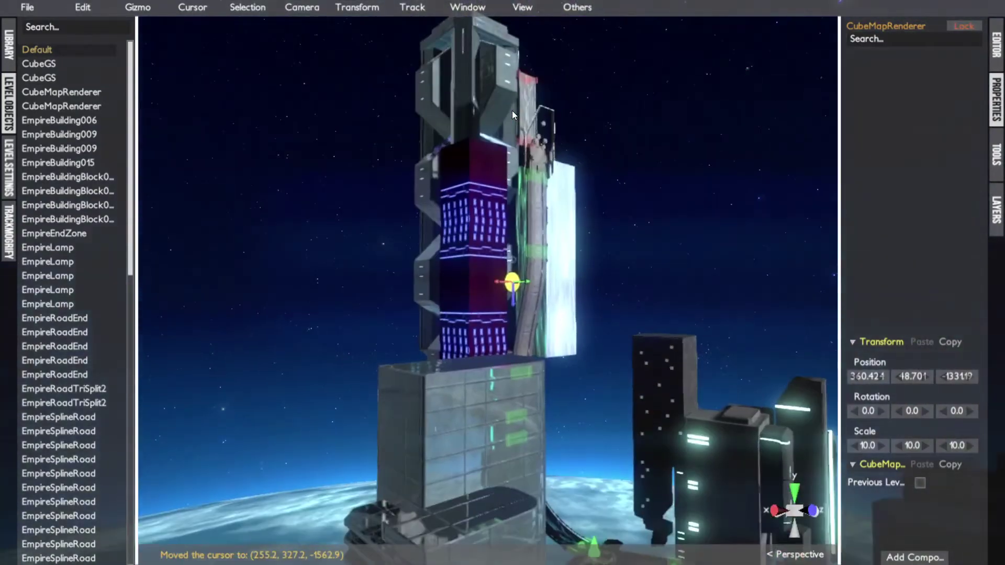
pyautogui.keyDown('alt'); pyautogui.moveTo(513, 111); pyautogui.dragTo(519, 432); pyautogui.keyUp('alt')
pyautogui.click(658, 376)
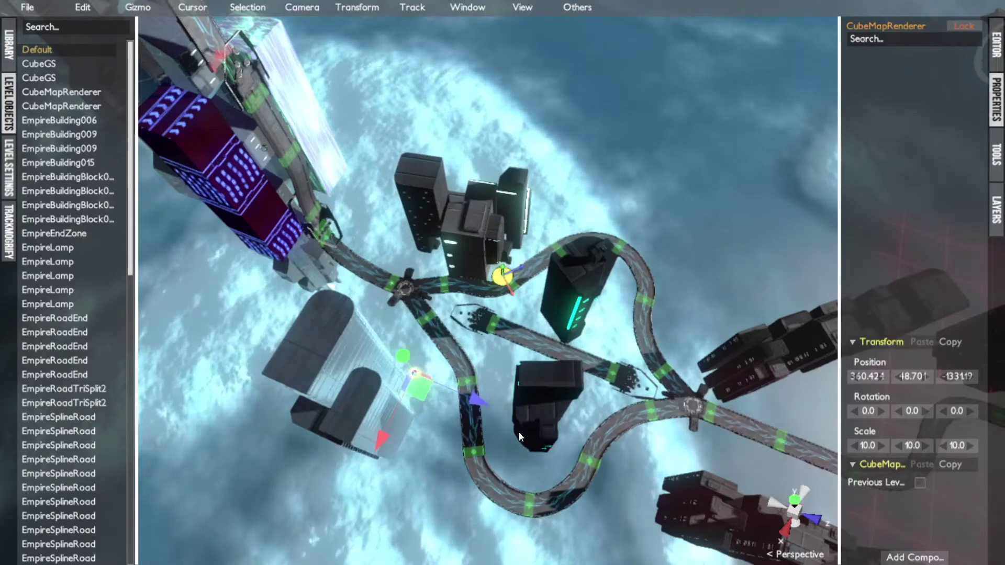
pyautogui.click(466, 399)
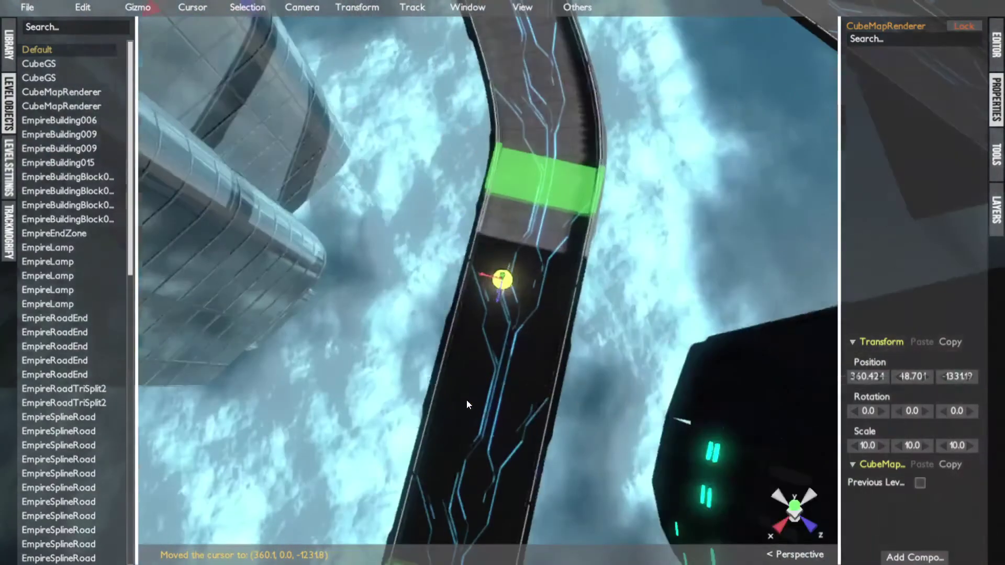
pyautogui.keyDown('alt'); pyautogui.moveTo(466, 400); pyautogui.dragTo(541, 252); pyautogui.keyUp('alt')
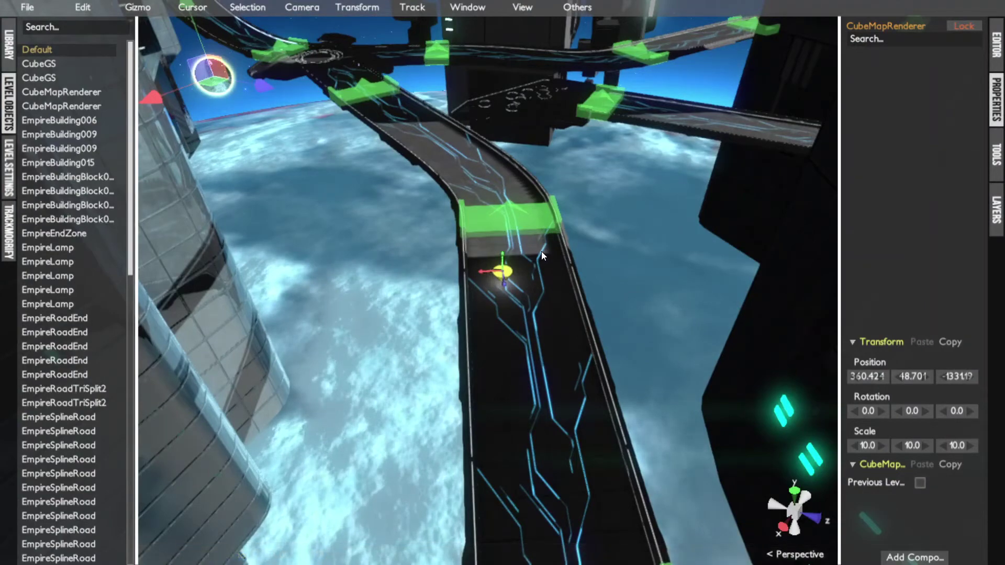
pyautogui.scroll(-3, 541, 255)
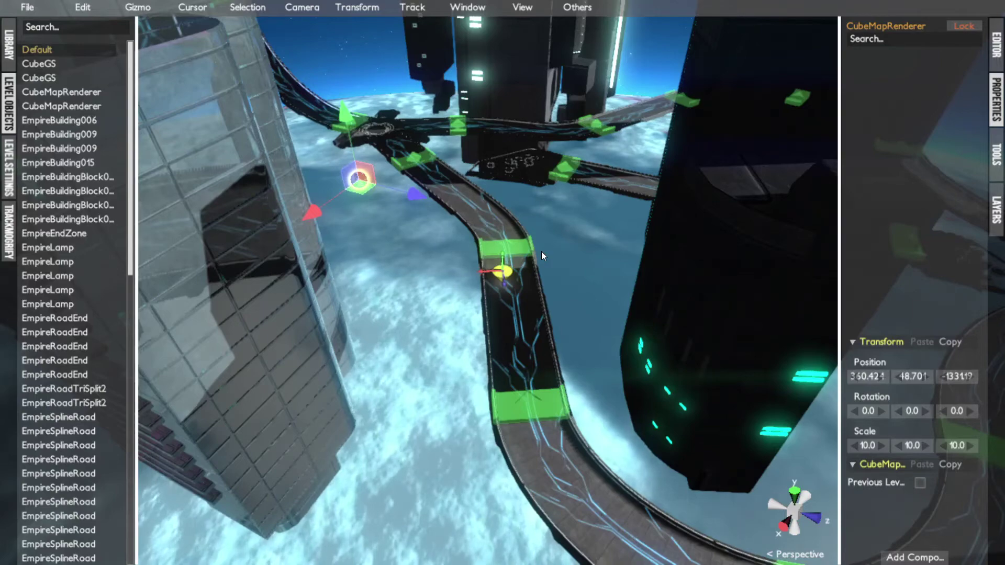
pyautogui.scroll(-5, 541, 252)
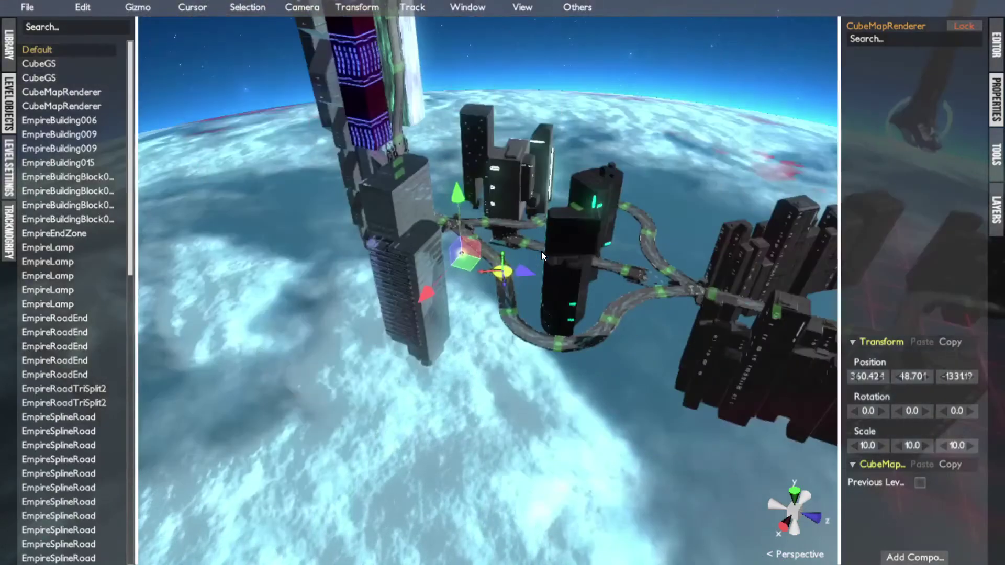
pyautogui.keyDown('alt'); pyautogui.moveTo(541, 252); pyautogui.dragTo(476, 320); pyautogui.keyUp('alt')
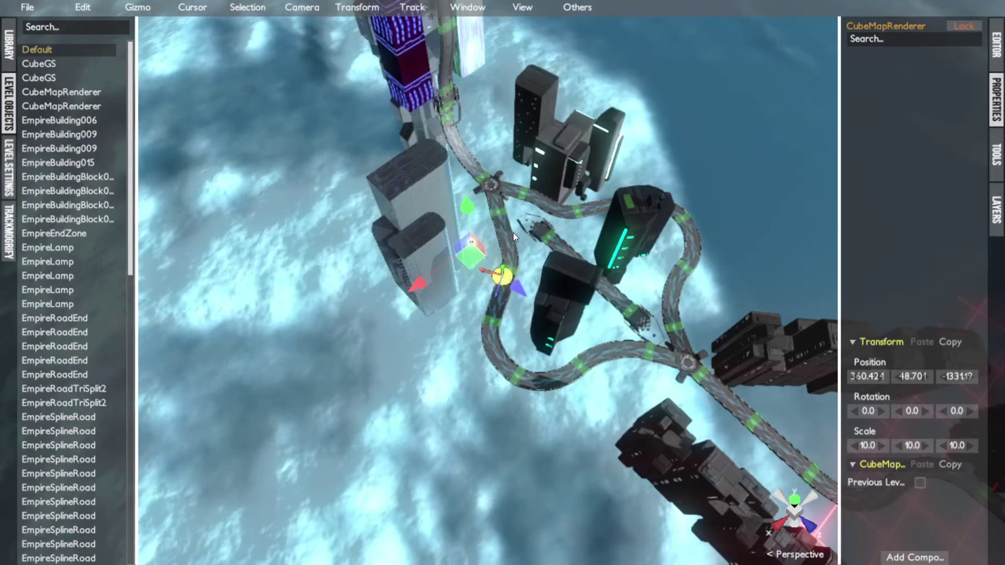
# Duplicate the EmpireRoadEnd at the top of the vertical track and snap the copy to the upper road segment's lower end.
pyautogui.click(492, 177)
pyautogui.keyDown('alt'); pyautogui.moveTo(493, 177); pyautogui.dragTo(354, 198); pyautogui.keyUp('alt')
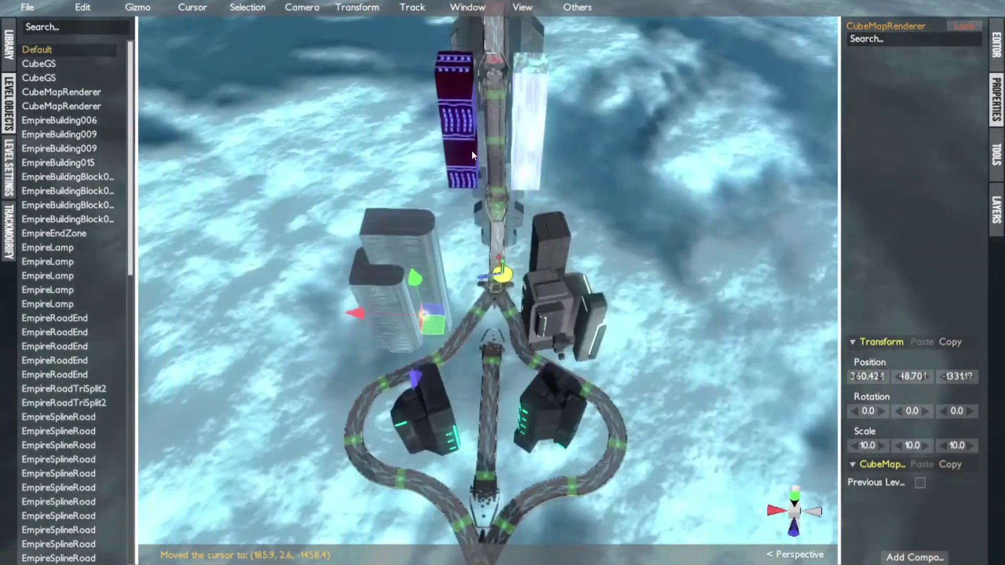
pyautogui.click(496, 132)
pyautogui.keyDown('alt'); pyautogui.moveTo(496, 132); pyautogui.dragTo(271, 199); pyautogui.keyUp('alt')
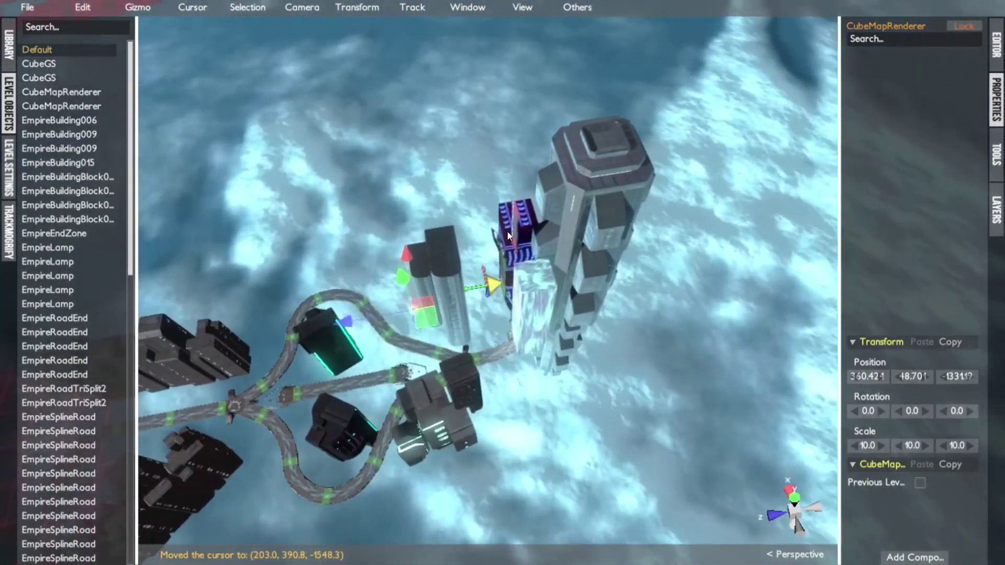
pyautogui.click(516, 243)
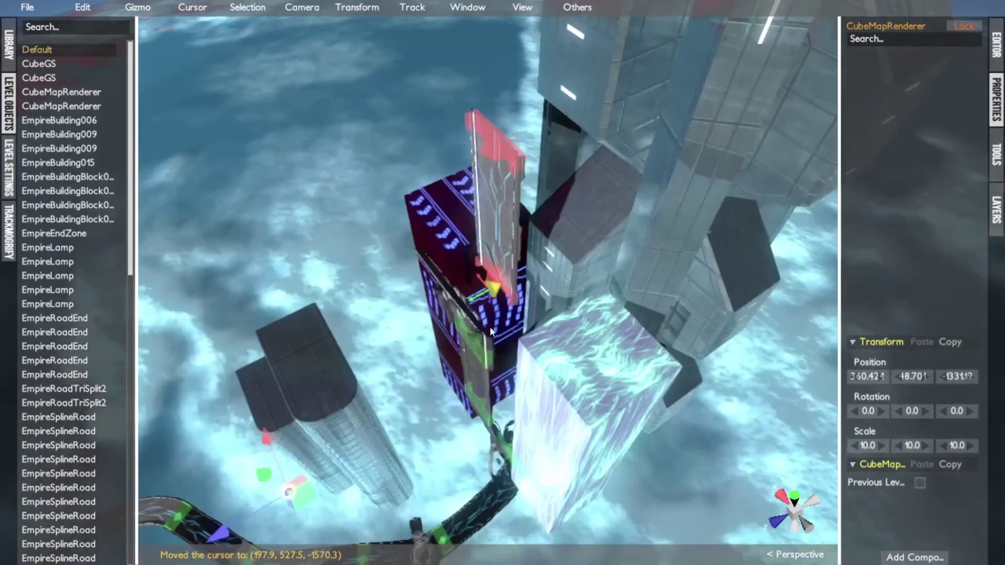
pyautogui.click(471, 333)
pyautogui.moveTo(471, 334); pyautogui.dragTo(379, 286)
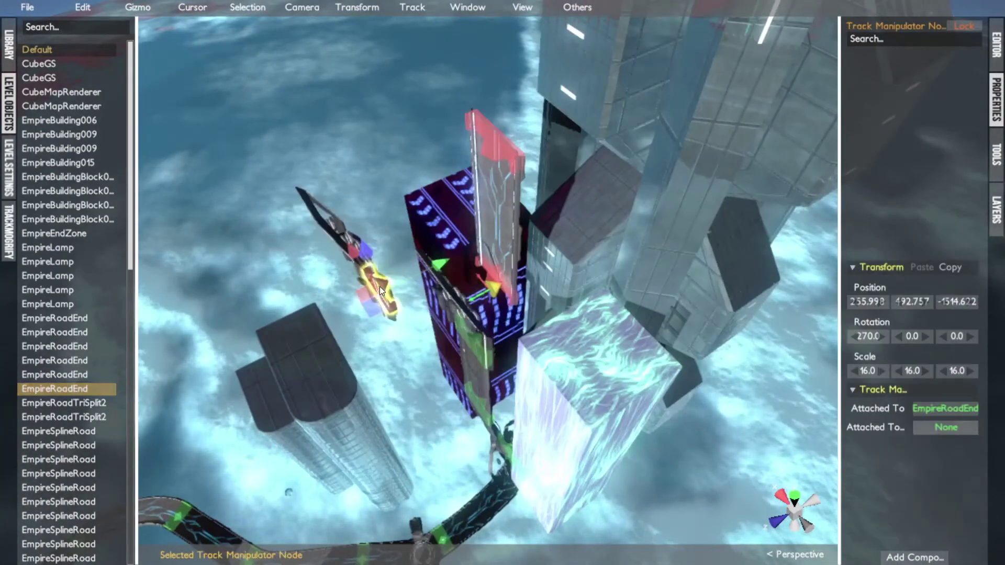
pyautogui.keyDown('ctrl'); pyautogui.click(496, 275); pyautogui.keyUp('ctrl')
pyautogui.press('t')
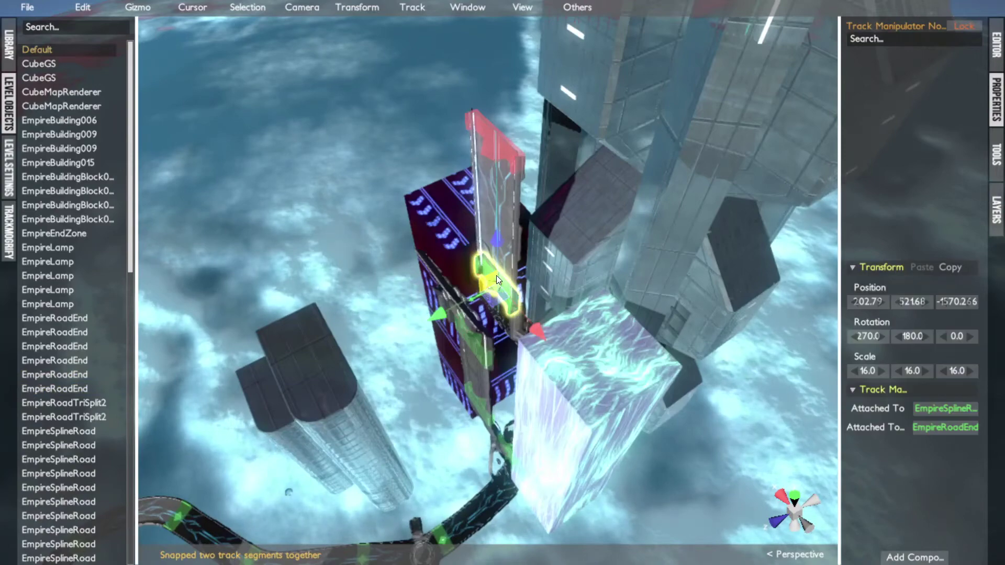
# Set the Reflect Color of EmpireBuilding015 beside the vertical track to pink FF5FC180 and check the tint from several angles.
pyautogui.click(497, 200)
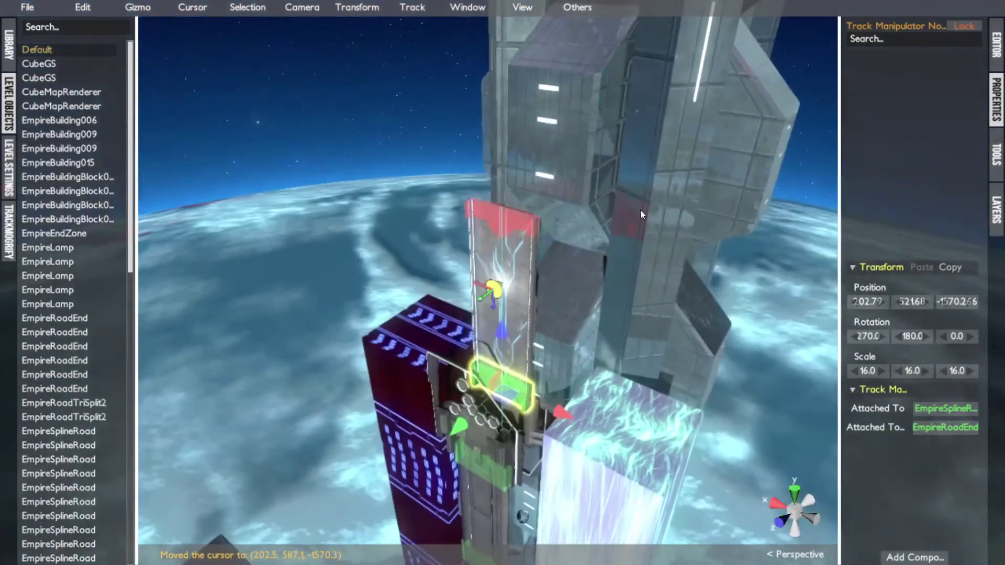
pyautogui.click(641, 214)
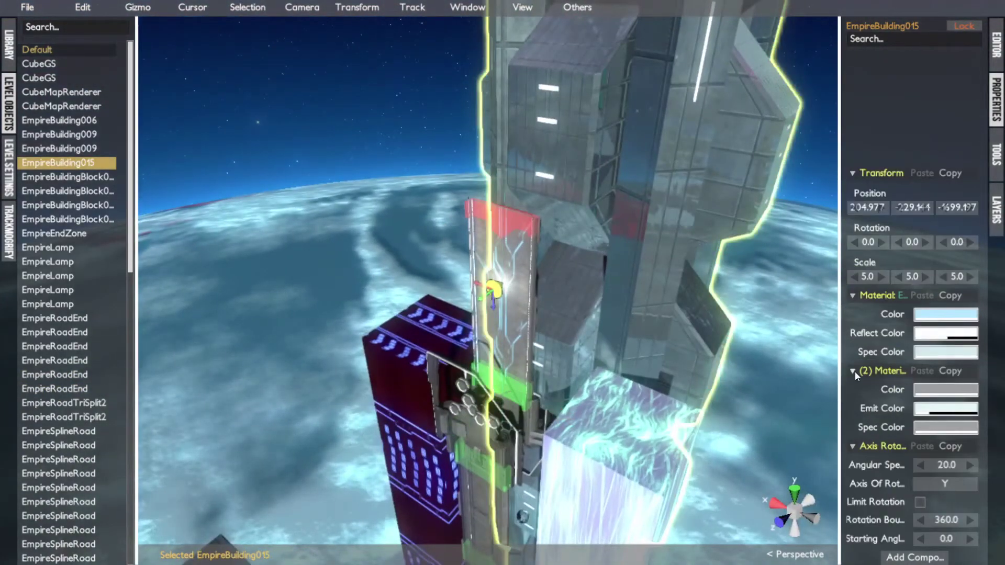
pyautogui.click(925, 338)
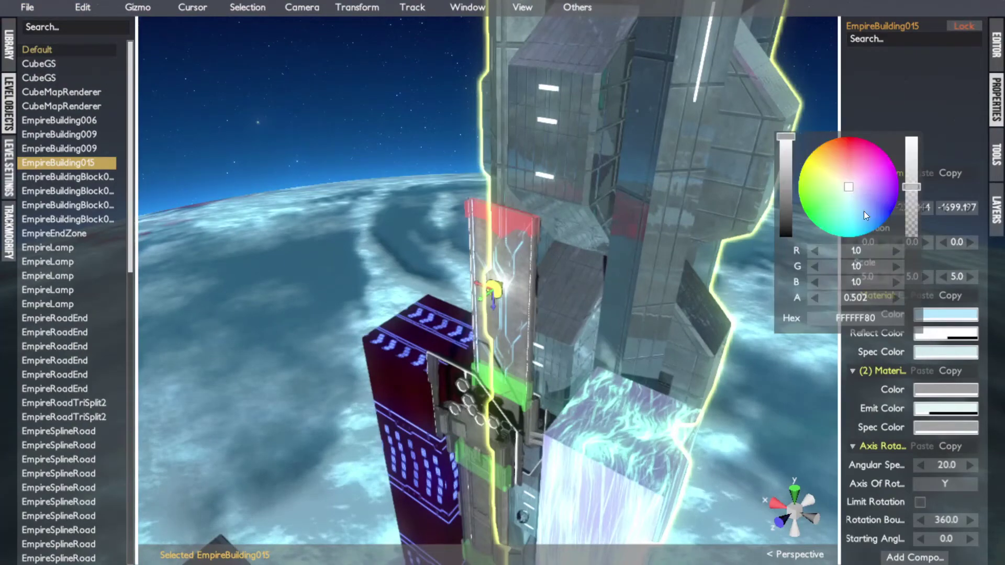
pyautogui.moveTo(848, 196); pyautogui.dragTo(868, 161)
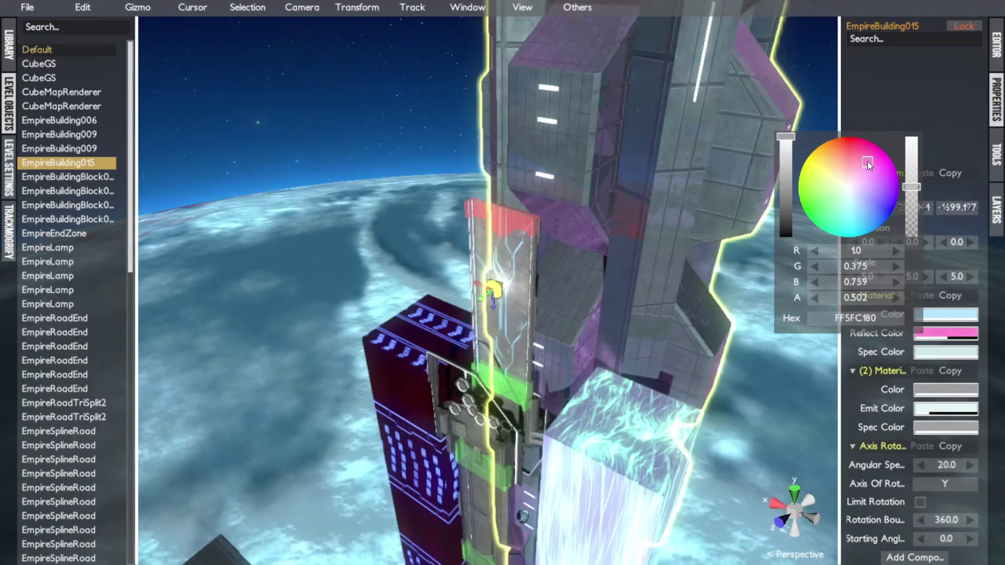
pyautogui.click(864, 353)
pyautogui.keyDown('alt'); pyautogui.moveTo(618, 320); pyautogui.dragTo(514, 372); pyautogui.keyUp('alt')
pyautogui.middleClick(503, 294)
pyautogui.keyDown('alt'); pyautogui.moveTo(503, 294); pyautogui.dragTo(545, 254); pyautogui.keyUp('alt')
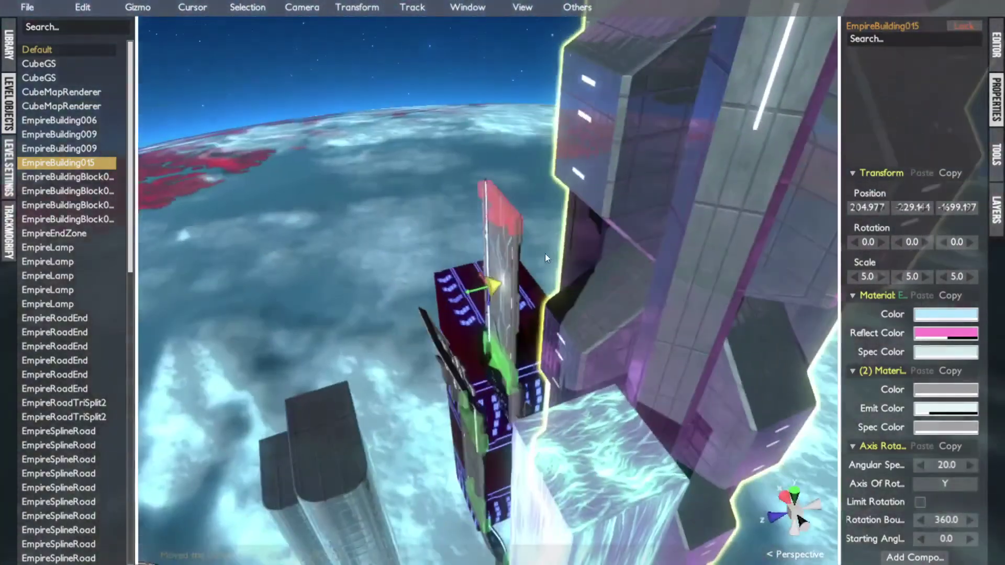
pyautogui.middleClick(490, 296)
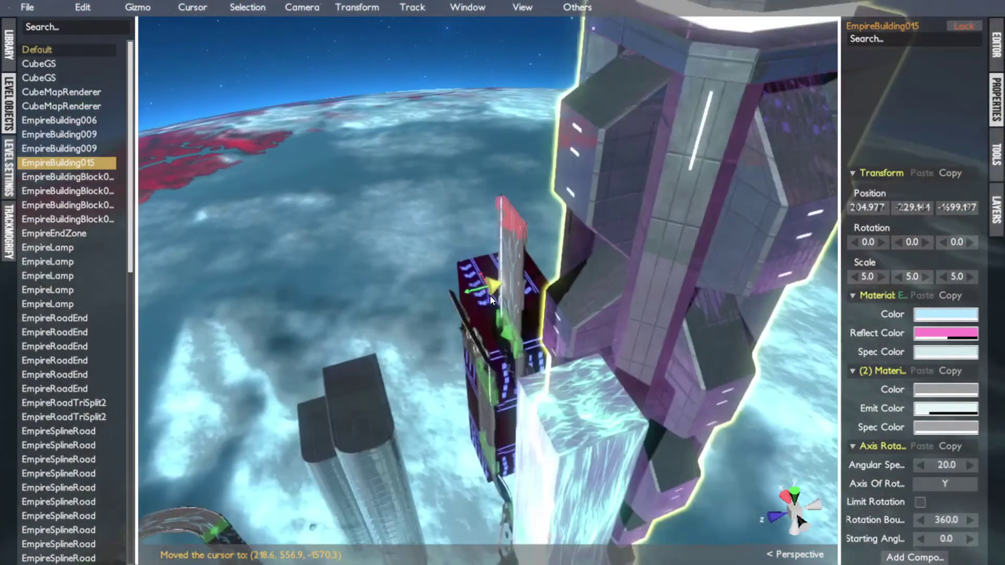
pyautogui.keyDown('alt'); pyautogui.moveTo(491, 296); pyautogui.dragTo(523, 262); pyautogui.keyUp('alt')
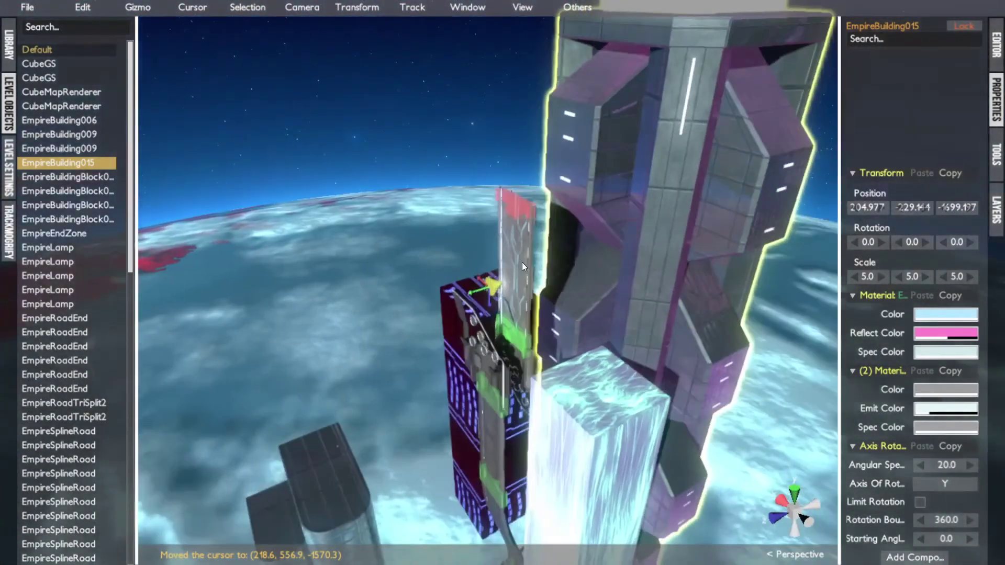
pyautogui.click(668, 249)
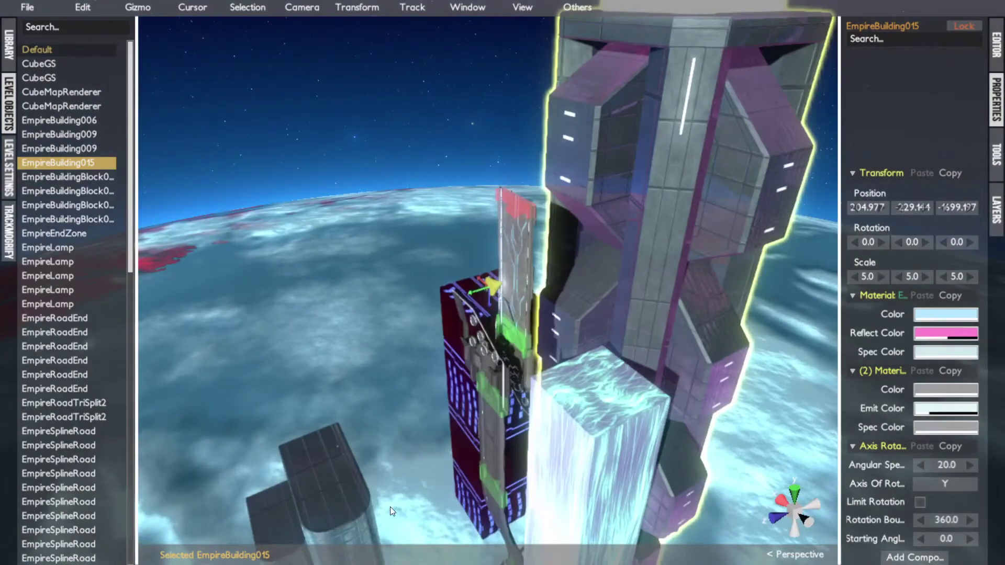
# Randomize all material and texture values of the tall glowing CubeGS beside the vertical track three times.
pyautogui.middleClick(608, 511)
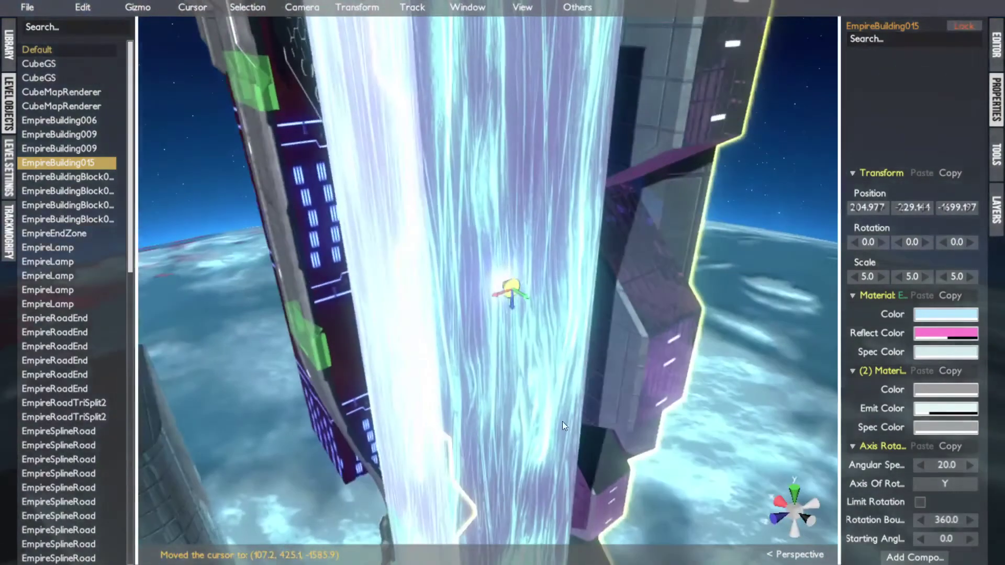
pyautogui.click(515, 443)
pyautogui.press('f')
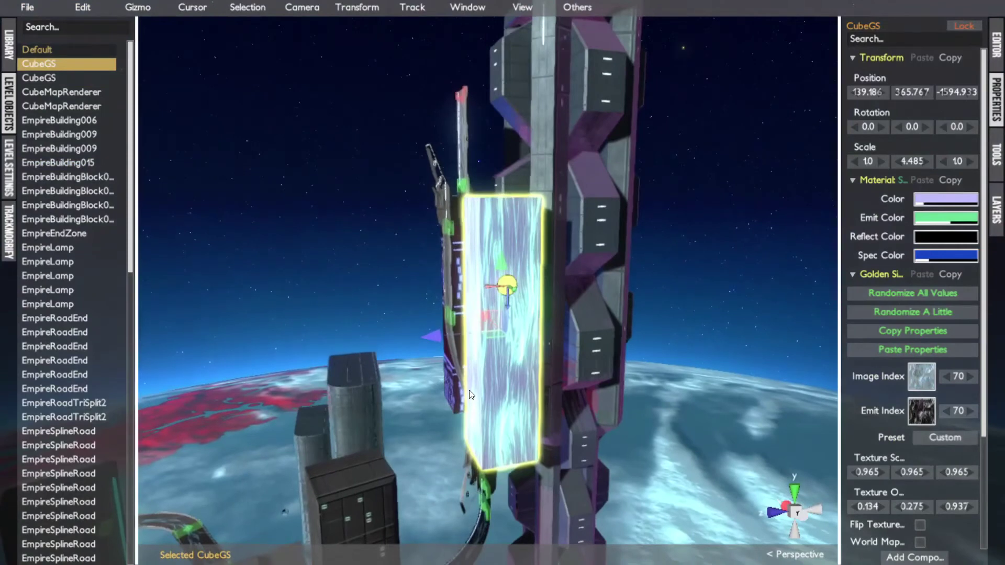
pyautogui.click(891, 293)
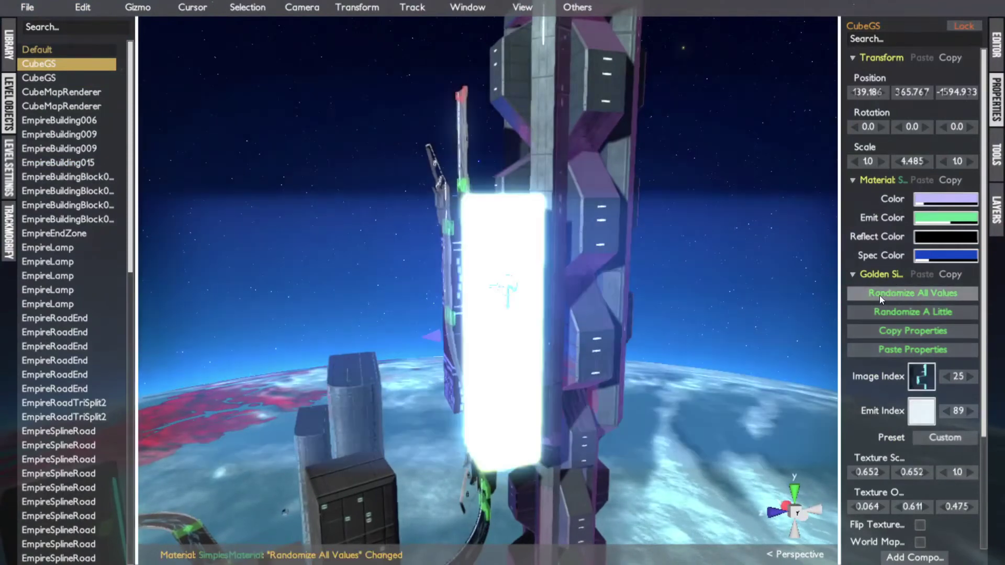
pyautogui.click(885, 292)
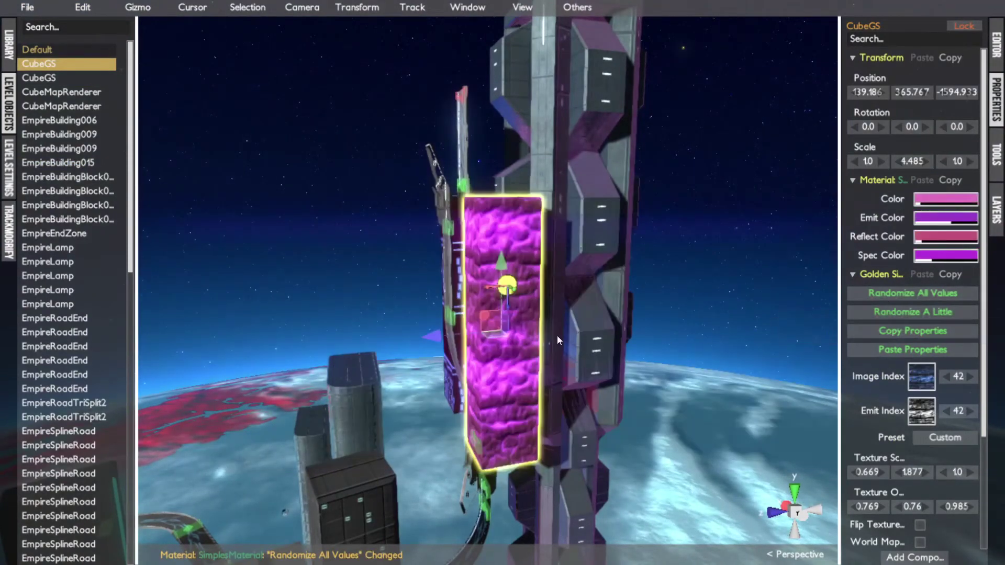
pyautogui.click(886, 292)
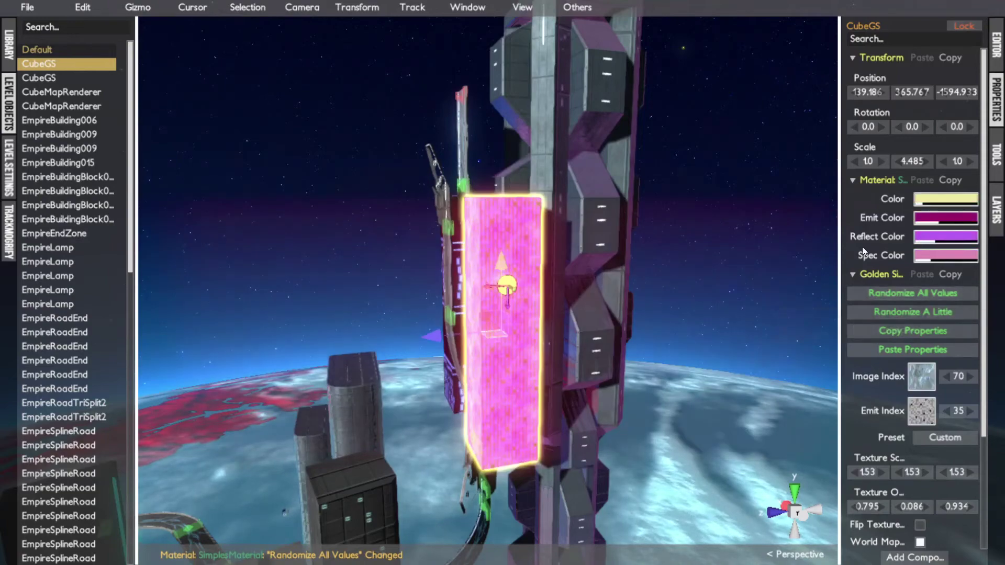
# Set the cube's Color to the darker A9A66117 and its Reflect Color to pale blue C4DDEB71.
pyautogui.middleClick(520, 347)
pyautogui.scroll(5, 519, 346)
pyautogui.keyDown('alt'); pyautogui.moveTo(520, 346); pyautogui.dragTo(515, 400); pyautogui.keyUp('alt')
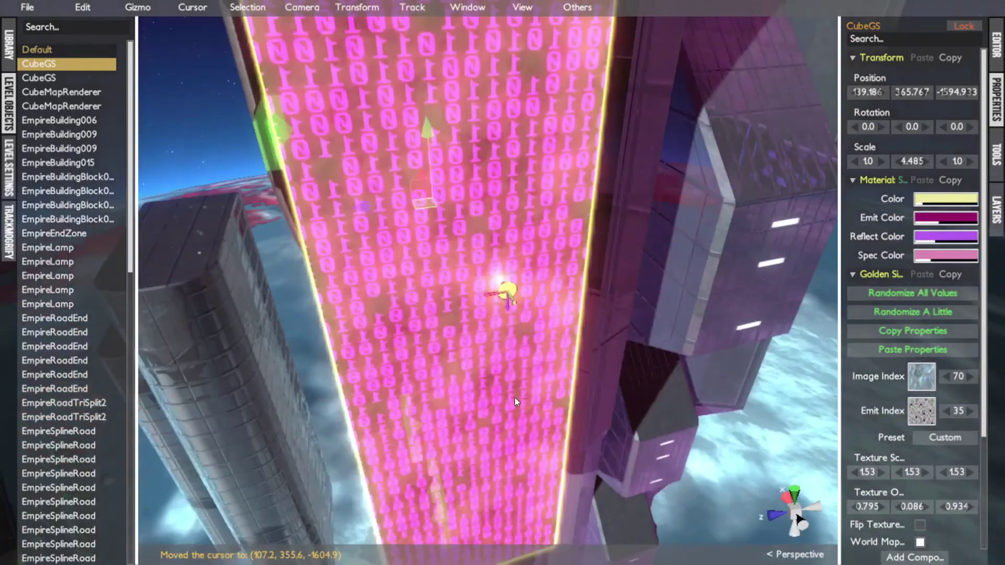
pyautogui.click(924, 203)
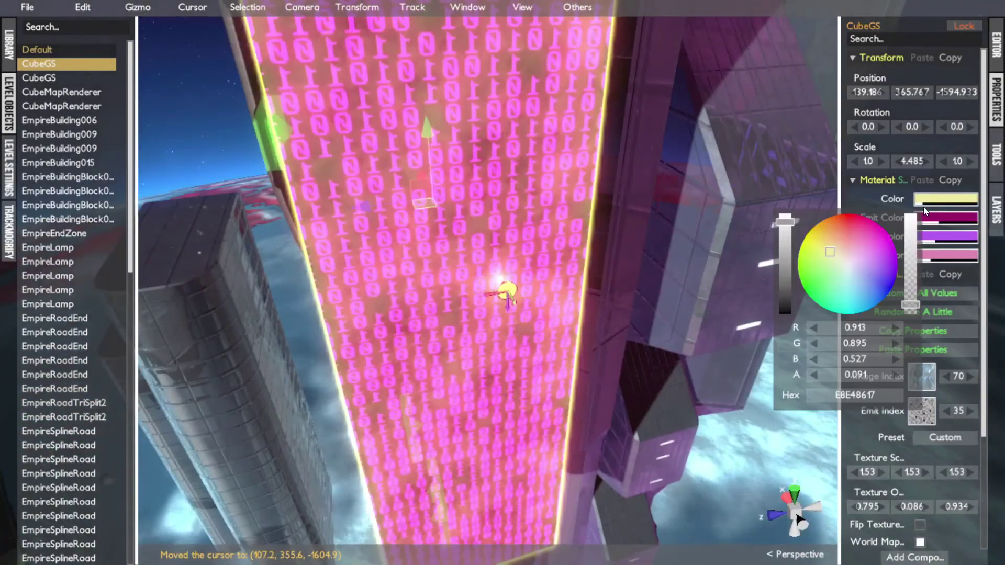
pyautogui.moveTo(788, 269); pyautogui.dragTo(786, 247)
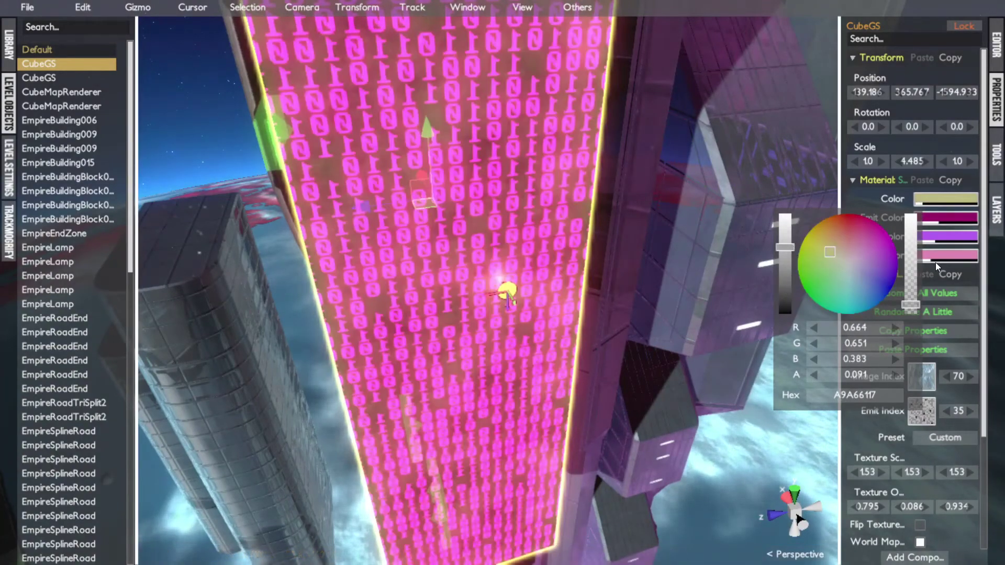
pyautogui.click(935, 238)
pyautogui.moveTo(869, 292)
pyautogui.mouseDown()
pyautogui.moveTo(857, 288)
pyautogui.moveTo(863, 301)
pyautogui.mouseUp()
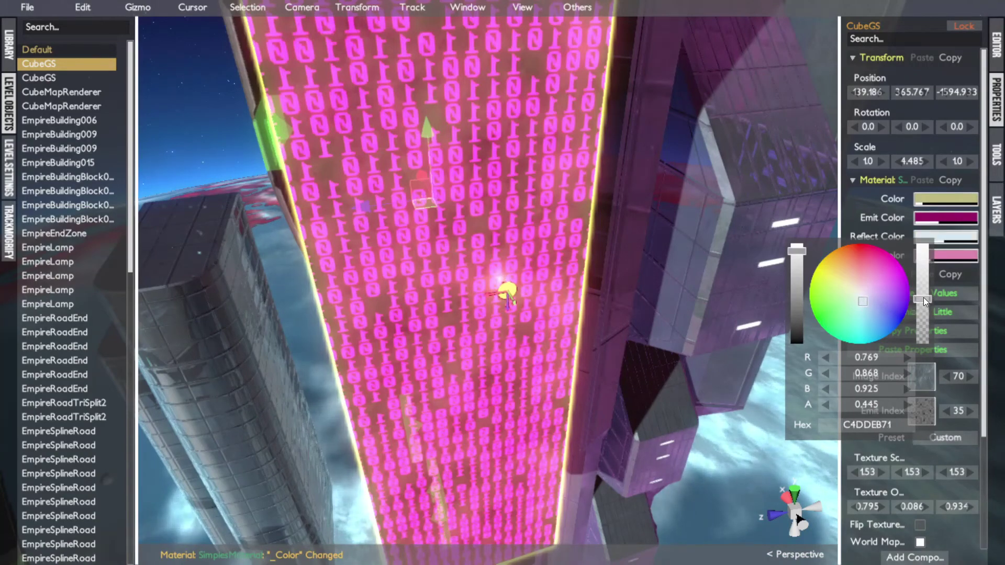
pyautogui.click(871, 225)
# Try a Bump Strength of -1 on the cube, and restore it to 1.
pyautogui.scroll(-3, 870, 225)
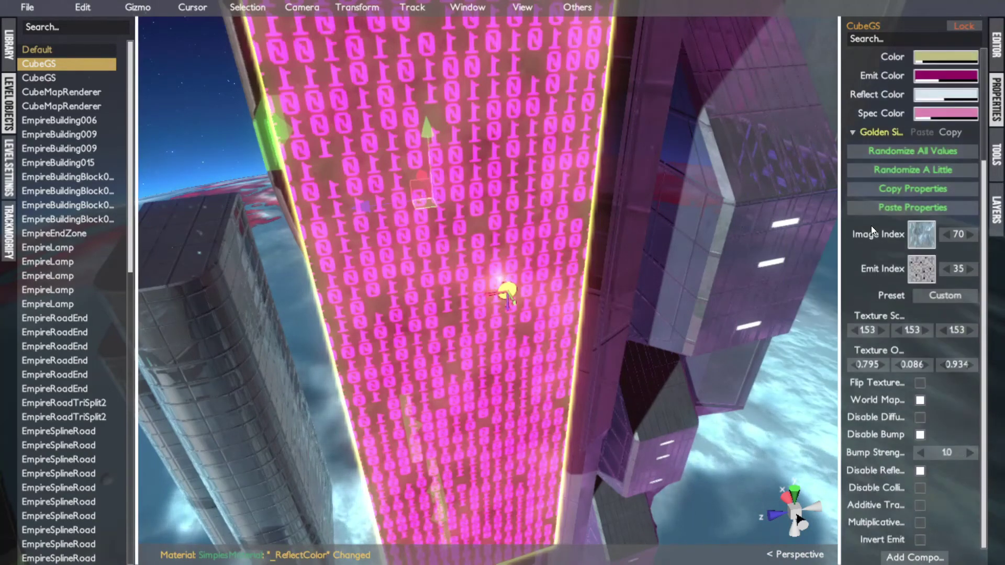
pyautogui.click(484, 299)
pyautogui.click(379, 133)
pyautogui.keyDown('alt'); pyautogui.moveTo(380, 130); pyautogui.dragTo(496, 148); pyautogui.keyUp('alt')
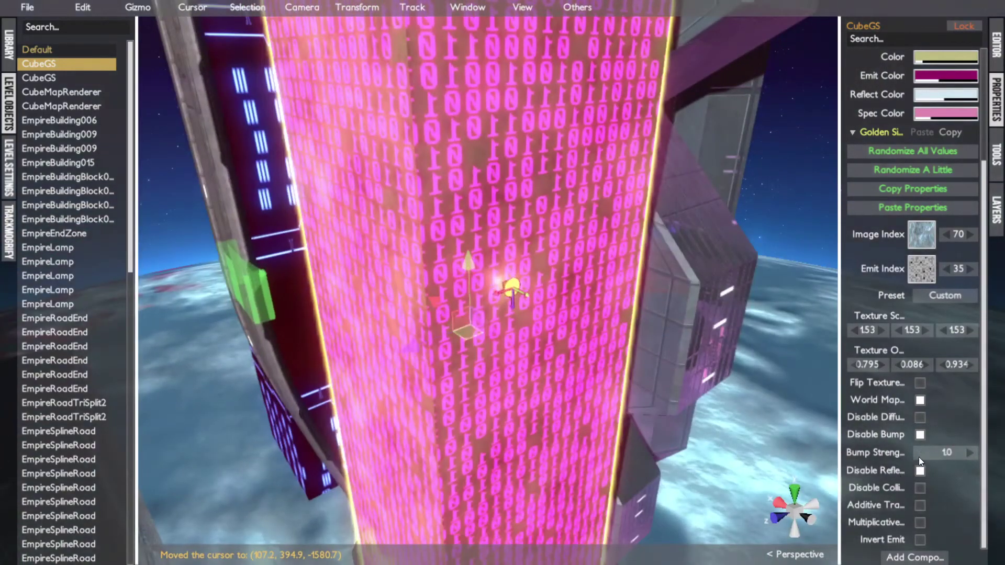
pyautogui.click(938, 456)
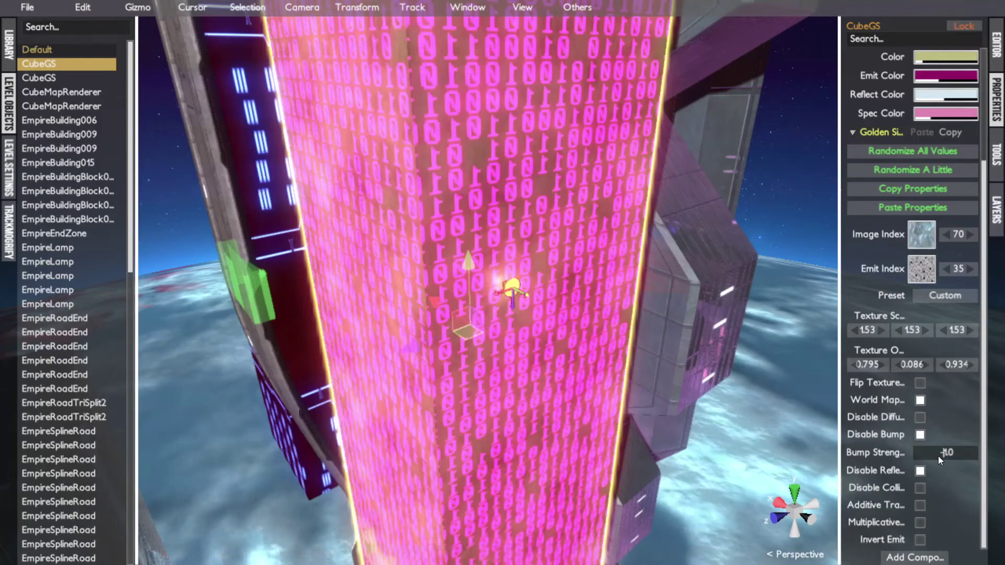
pyautogui.press('Return')
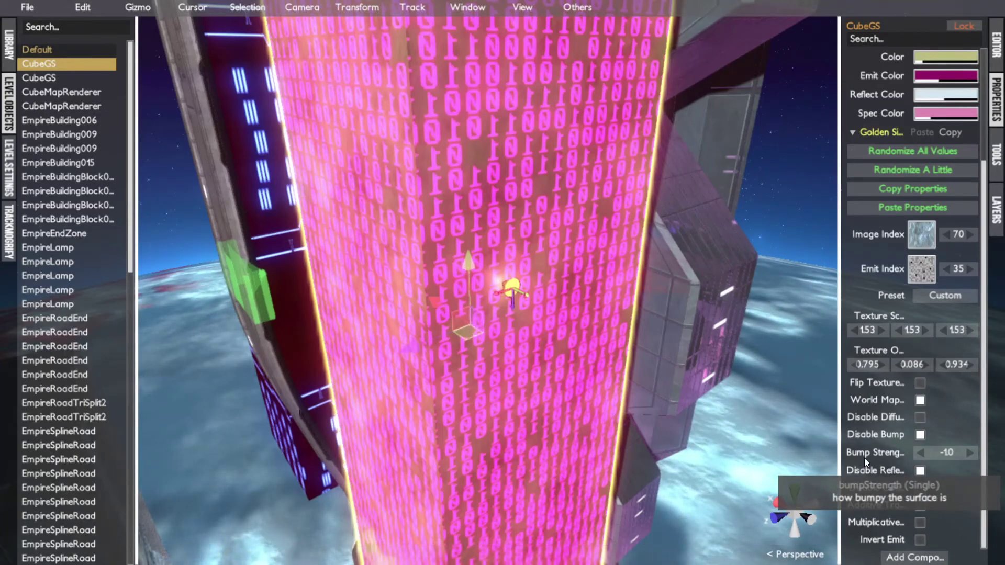
pyautogui.click(944, 455)
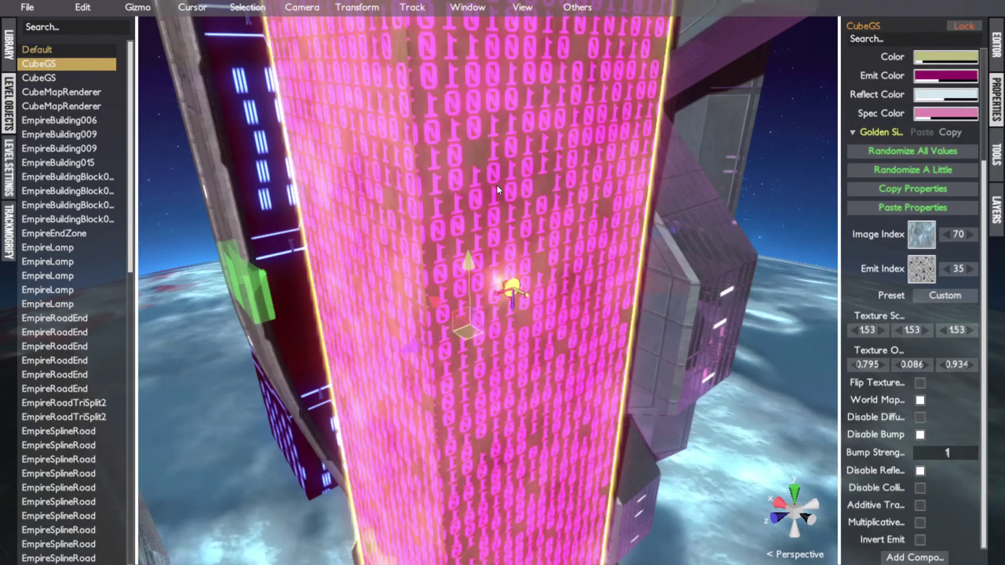
# Move the free upper end node of the vertical road outward by about 92 along its local Y axis.
pyautogui.middleClick(448, 120)
pyautogui.keyDown('alt'); pyautogui.moveTo(448, 120); pyautogui.dragTo(420, 183); pyautogui.keyUp('alt')
pyautogui.middleClick(537, 107)
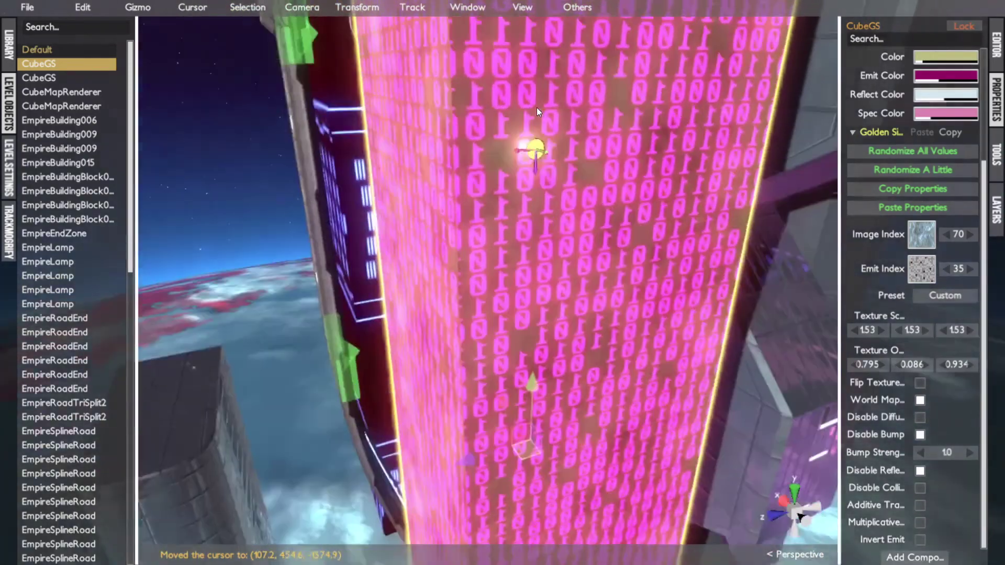
pyautogui.scroll(-5, 536, 108)
pyautogui.keyDown('alt'); pyautogui.moveTo(537, 107); pyautogui.dragTo(605, 210); pyautogui.keyUp('alt')
pyautogui.middleClick(359, 79)
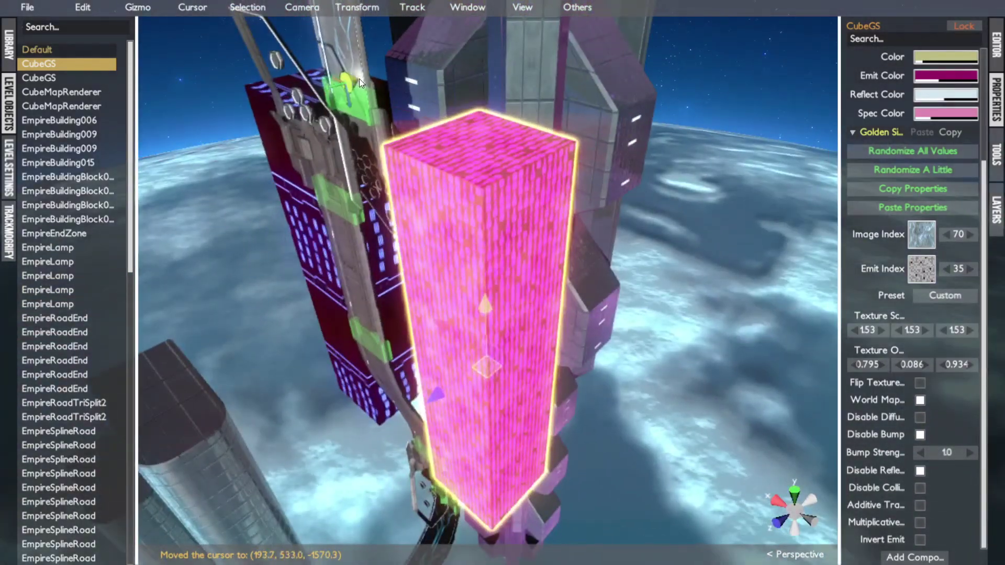
pyautogui.keyDown('alt'); pyautogui.moveTo(359, 79); pyautogui.dragTo(452, 218); pyautogui.keyUp('alt')
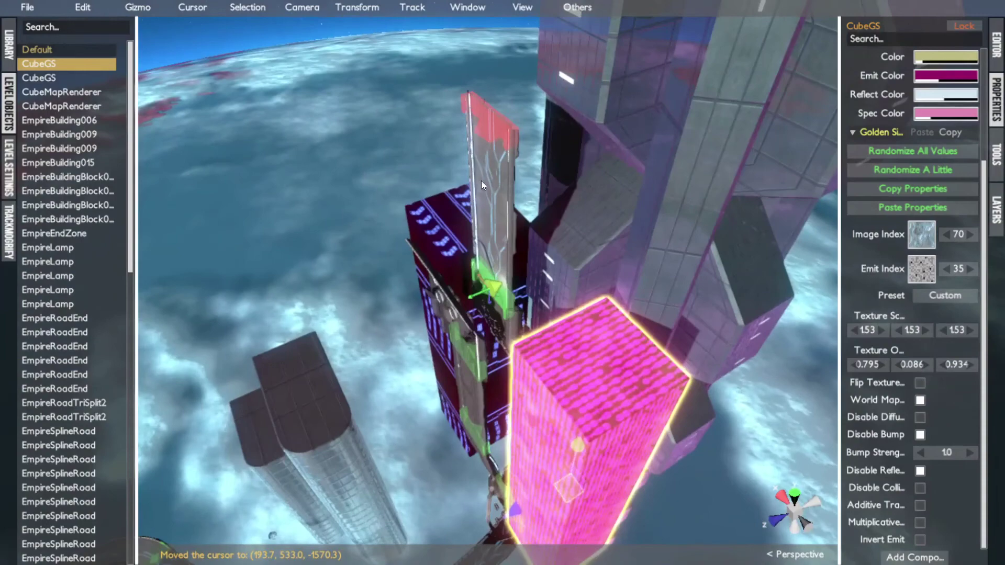
pyautogui.middleClick(480, 209)
pyautogui.scroll(-4, 480, 208)
pyautogui.click(505, 239)
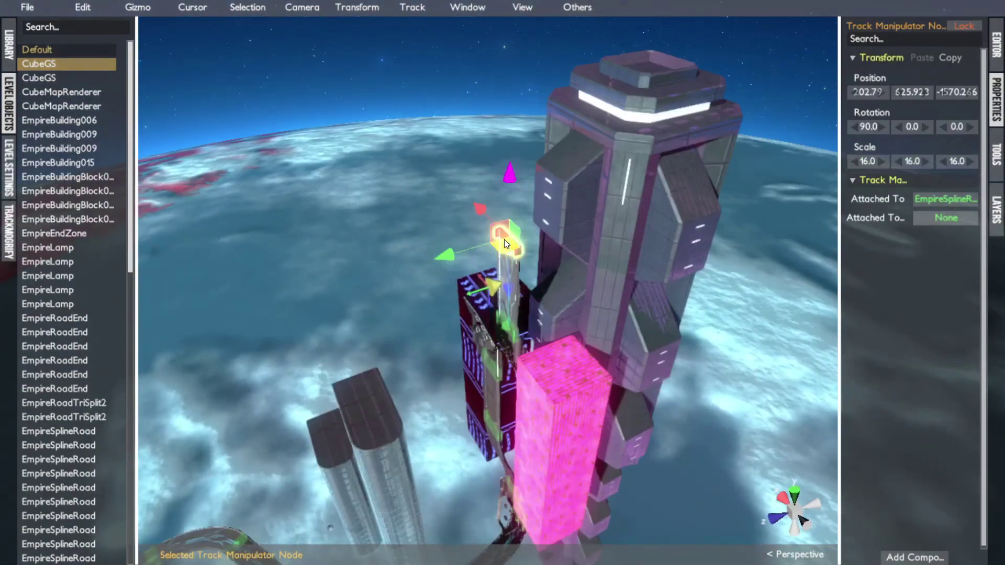
pyautogui.moveTo(439, 261); pyautogui.dragTo(342, 289)
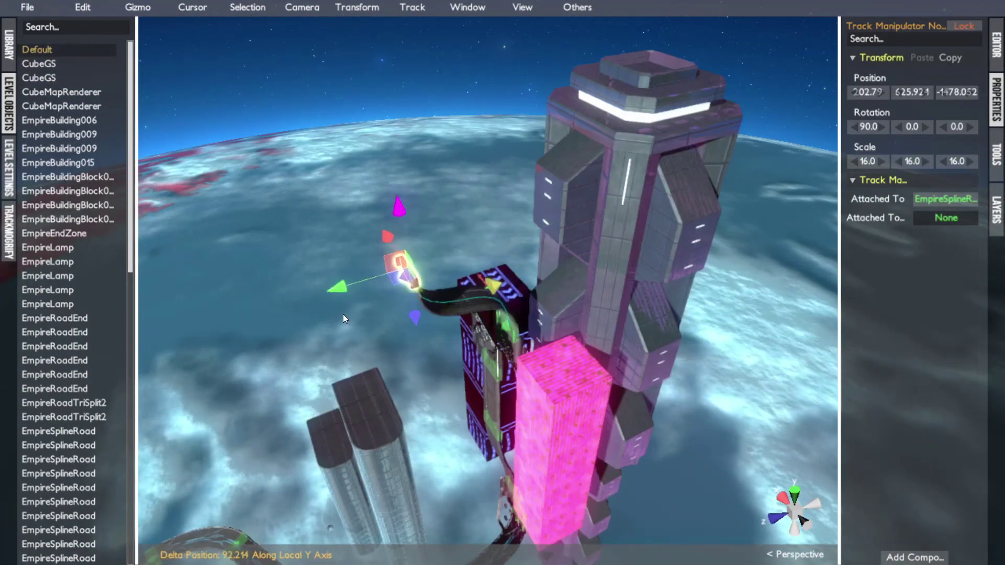
# Rotate the road's end node to 0, 180, 180 so the road curves over, and adjust the node's position.
pyautogui.press('e')
pyautogui.moveTo(369, 228); pyautogui.dragTo(597, 208)
pyautogui.press('w')
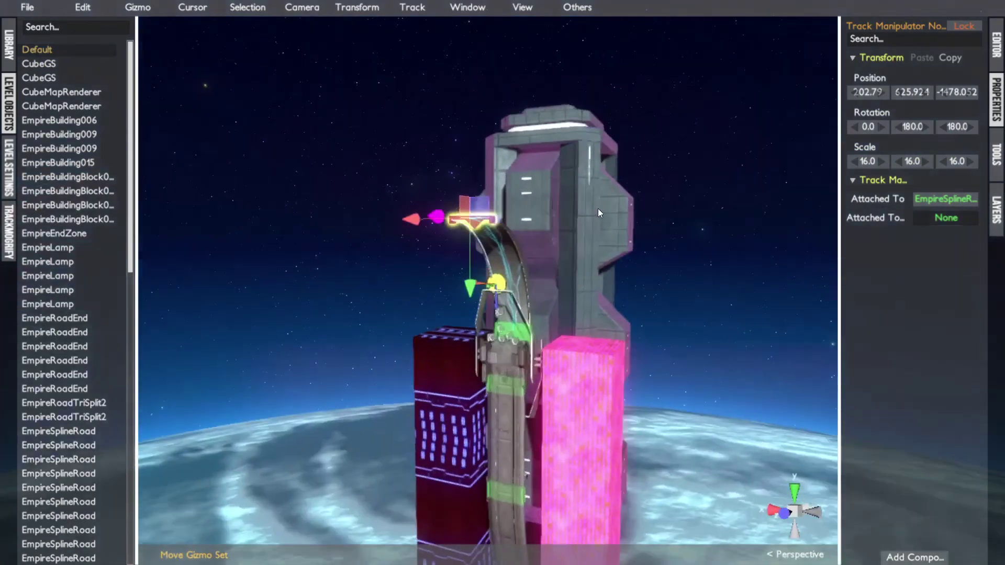
pyautogui.moveTo(472, 293); pyautogui.dragTo(393, 322)
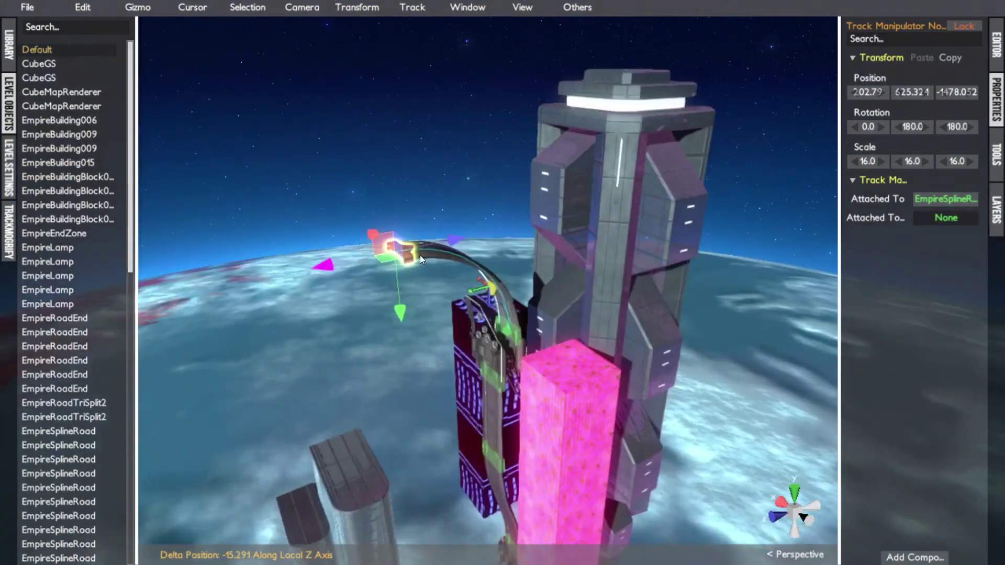